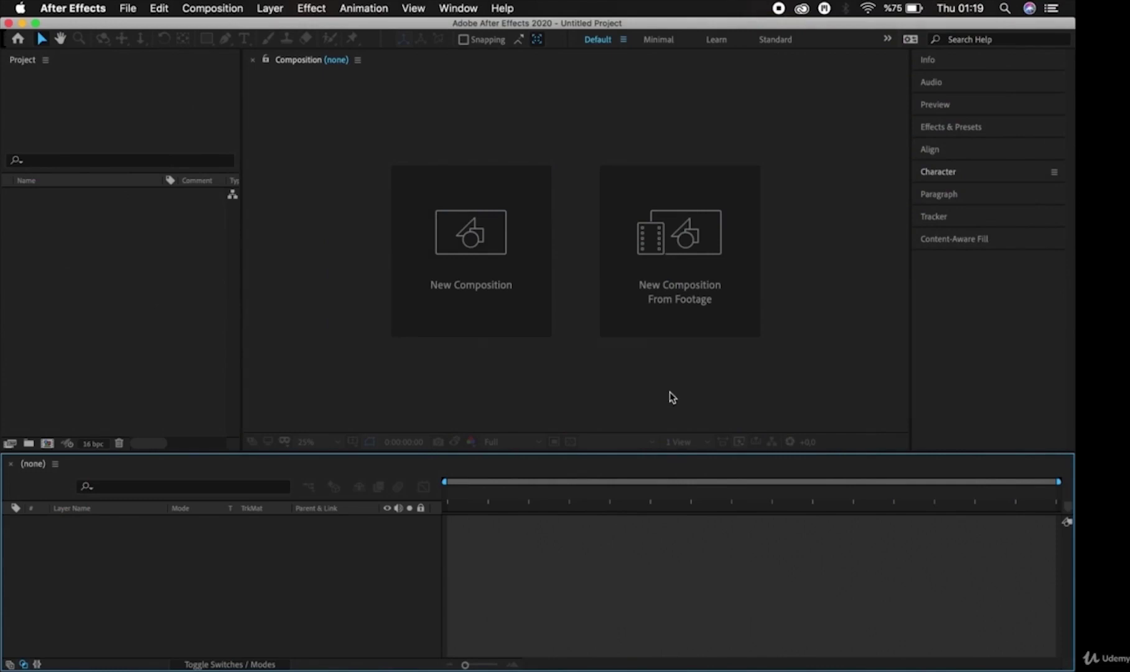
Step: Create a new 1920 x 1080 composition with the HDTV 1080 29.97 preset, half resolution and an 8-second duration
{"action": "left_click", "coordinate": [568, 405]}
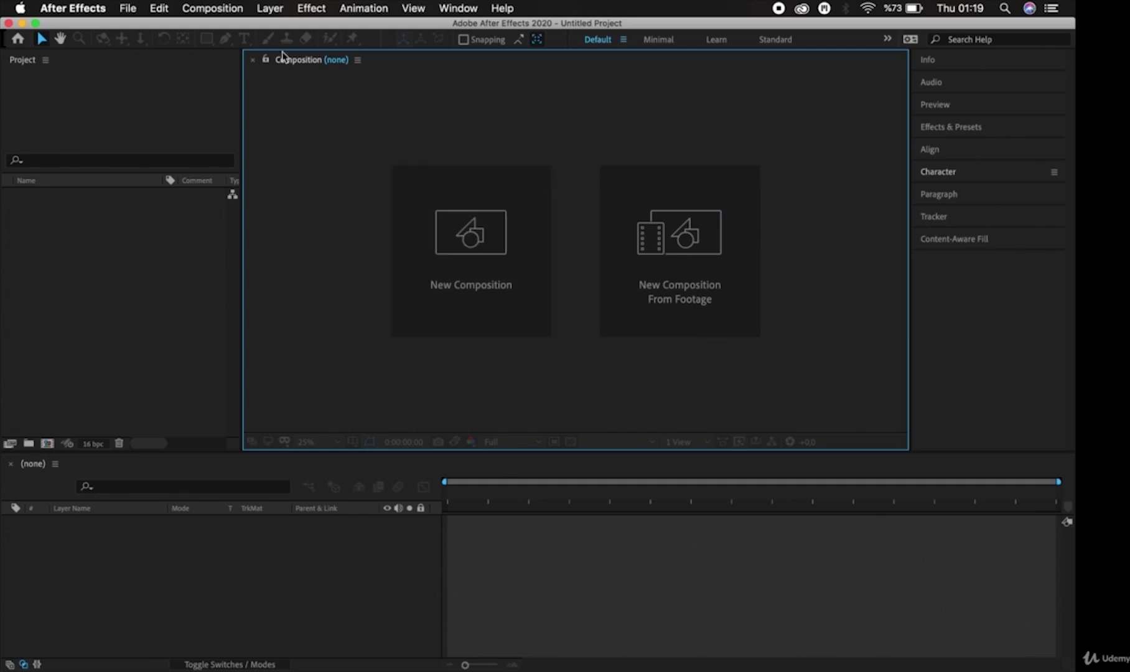
{"action": "left_click", "coordinate": [230, 9]}
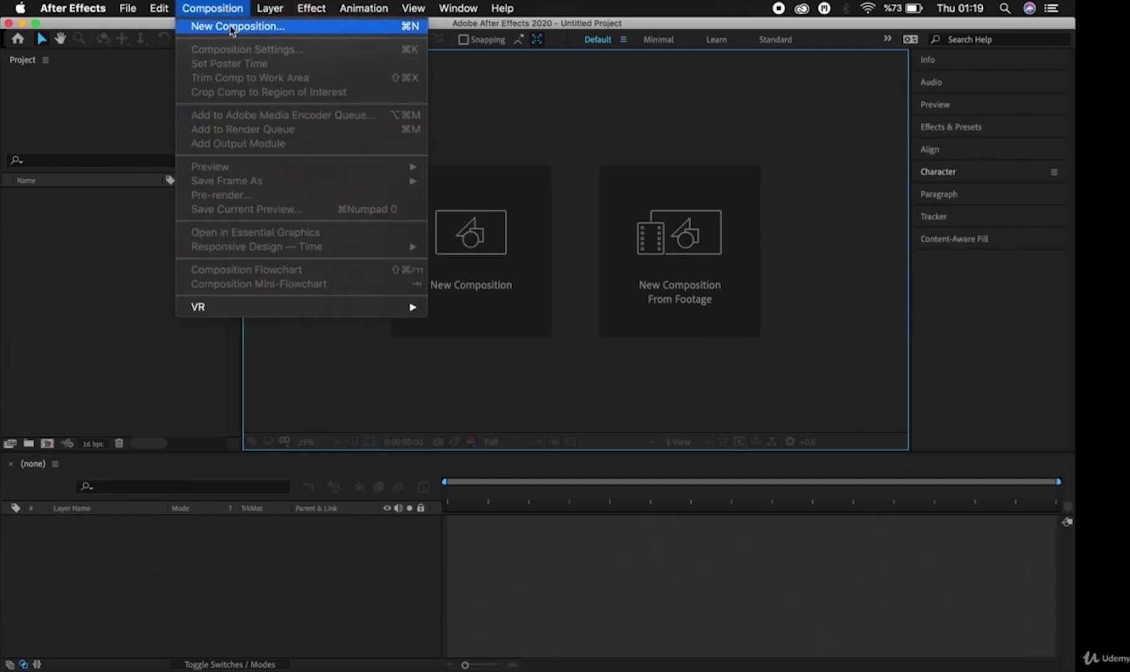
{"action": "left_click", "coordinate": [232, 27]}
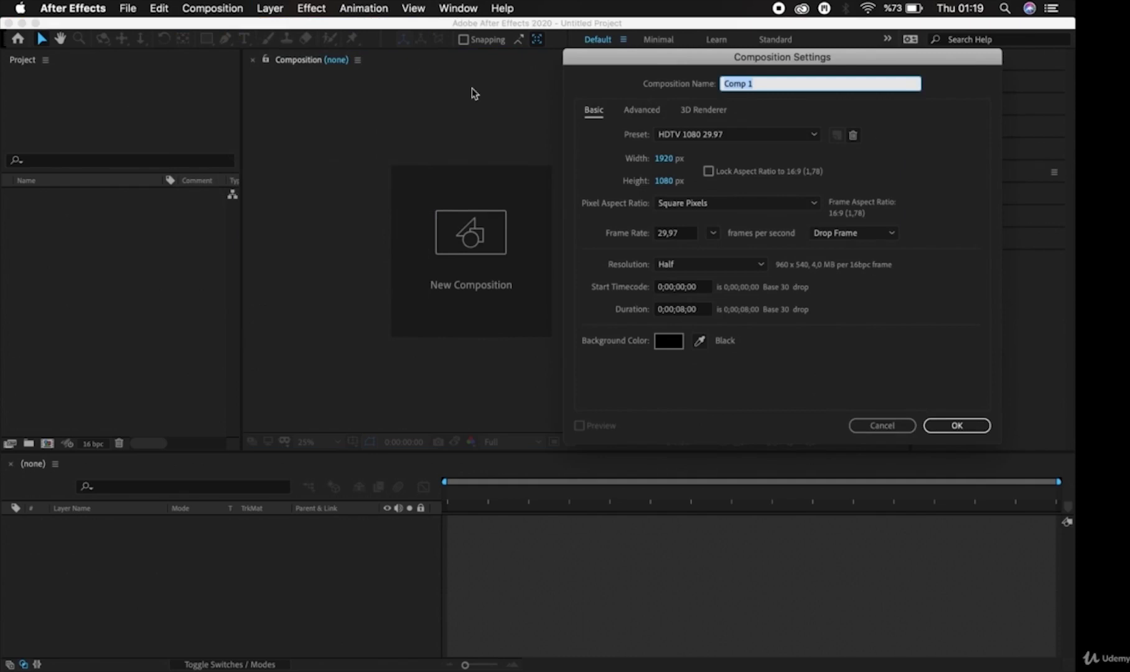
{"action": "left_click_drag", "start_coordinate": [621, 59], "coordinate": [408, 111]}
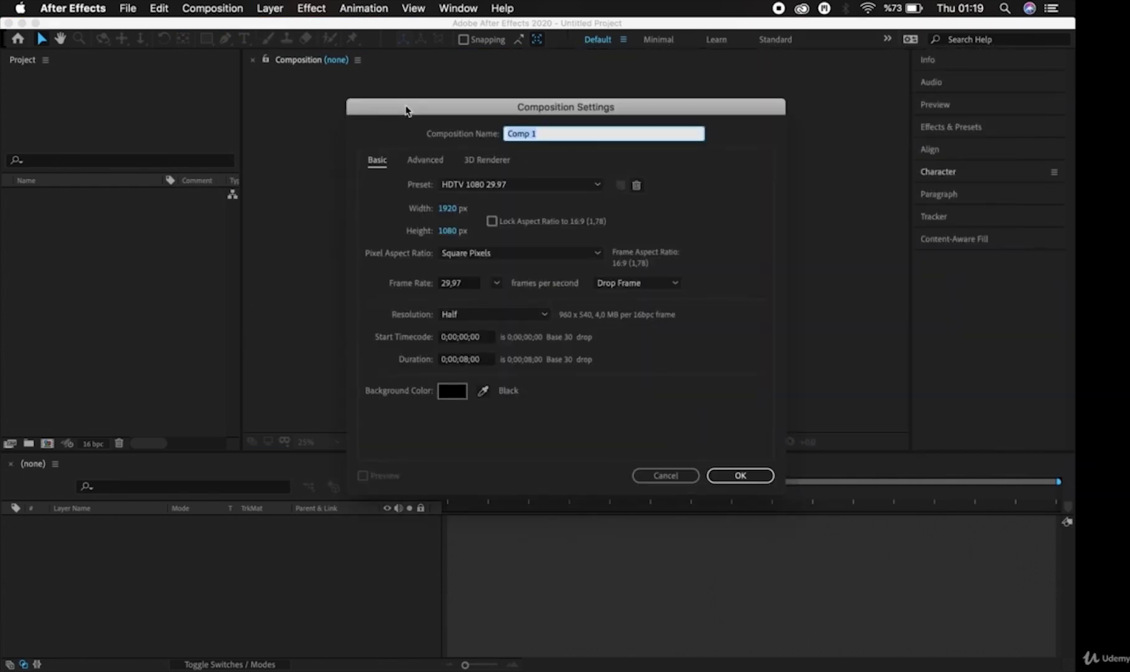
{"action": "left_click", "coordinate": [743, 476]}
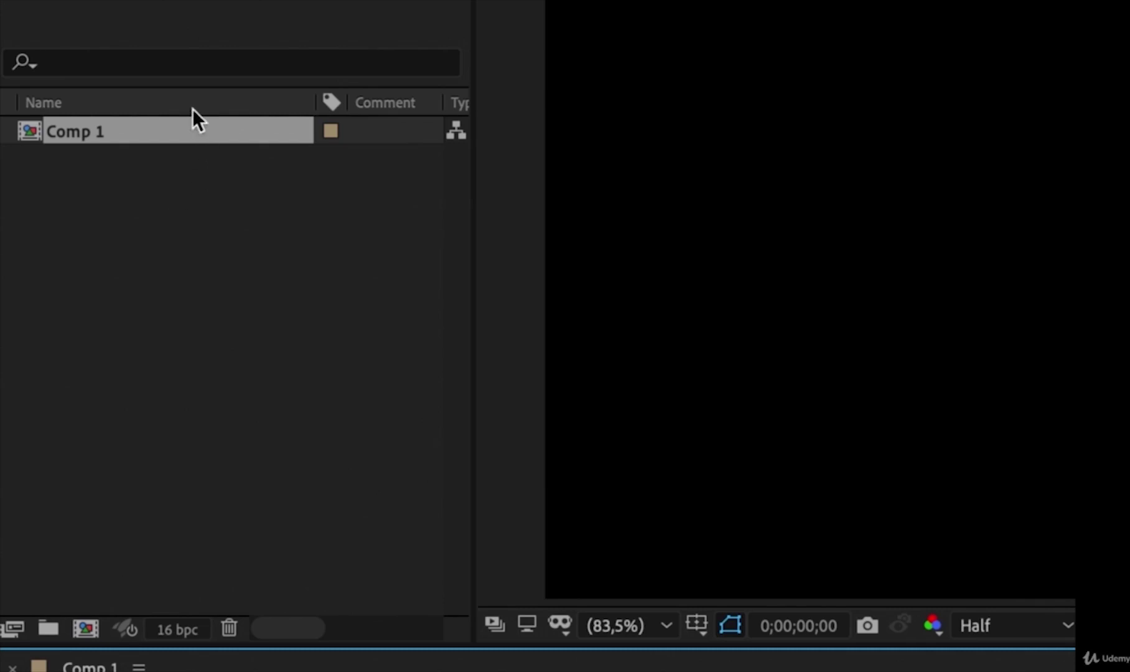
{"action": "left_click", "coordinate": [203, 221]}
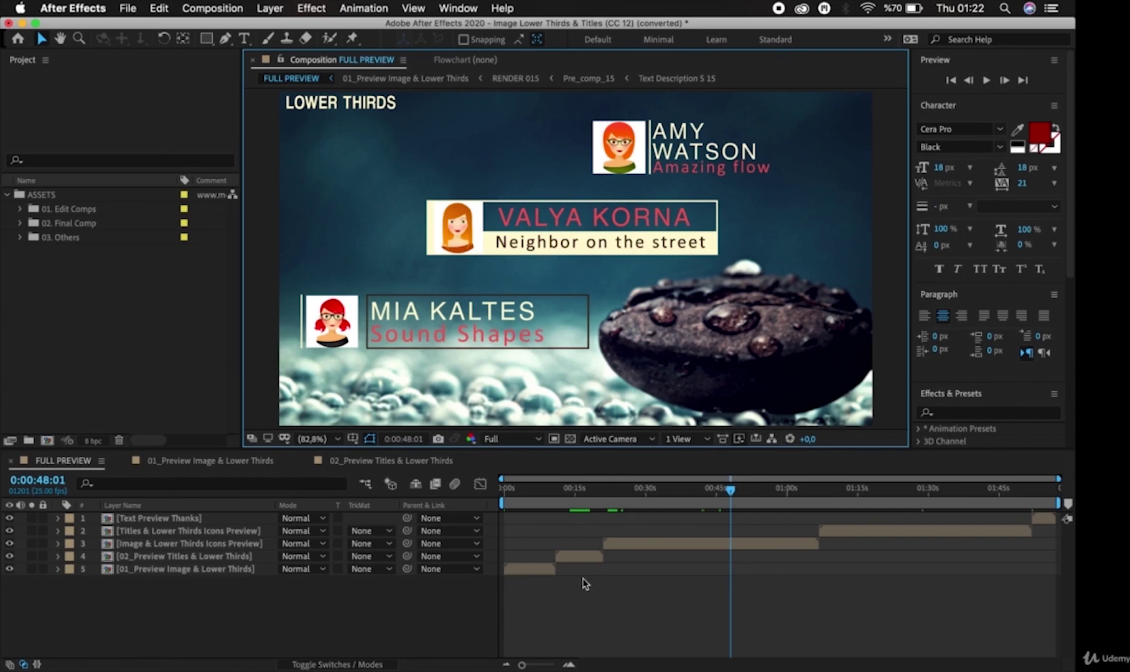
Step: Highlight the FULL PREVIEW layers in turn, from 02_Preview Titles & Lower Thirds up to Text Preview Thanks
{"action": "left_click", "coordinate": [584, 557]}
{"action": "left_click", "coordinate": [661, 545]}
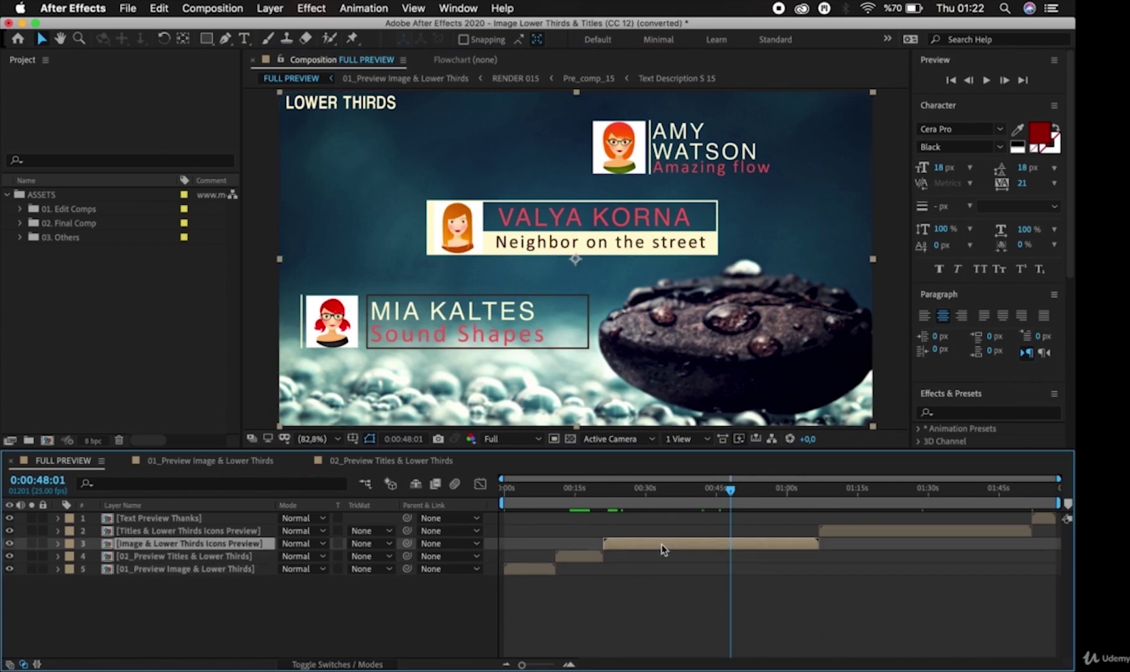
{"action": "left_click", "coordinate": [846, 533]}
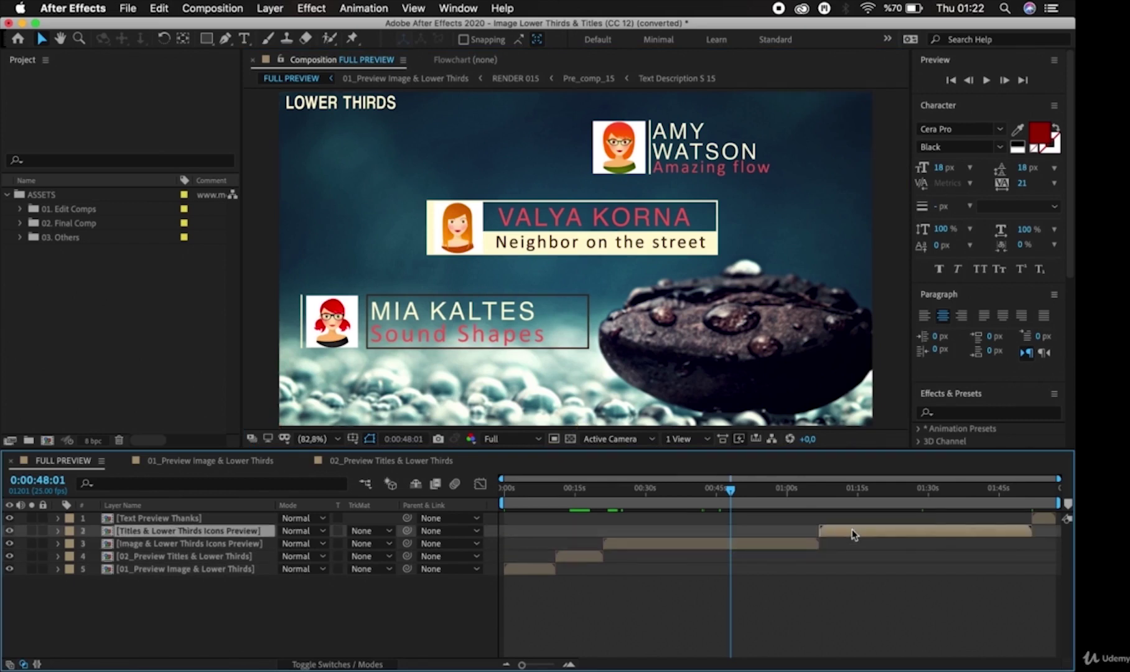
{"action": "left_click", "coordinate": [1048, 517]}
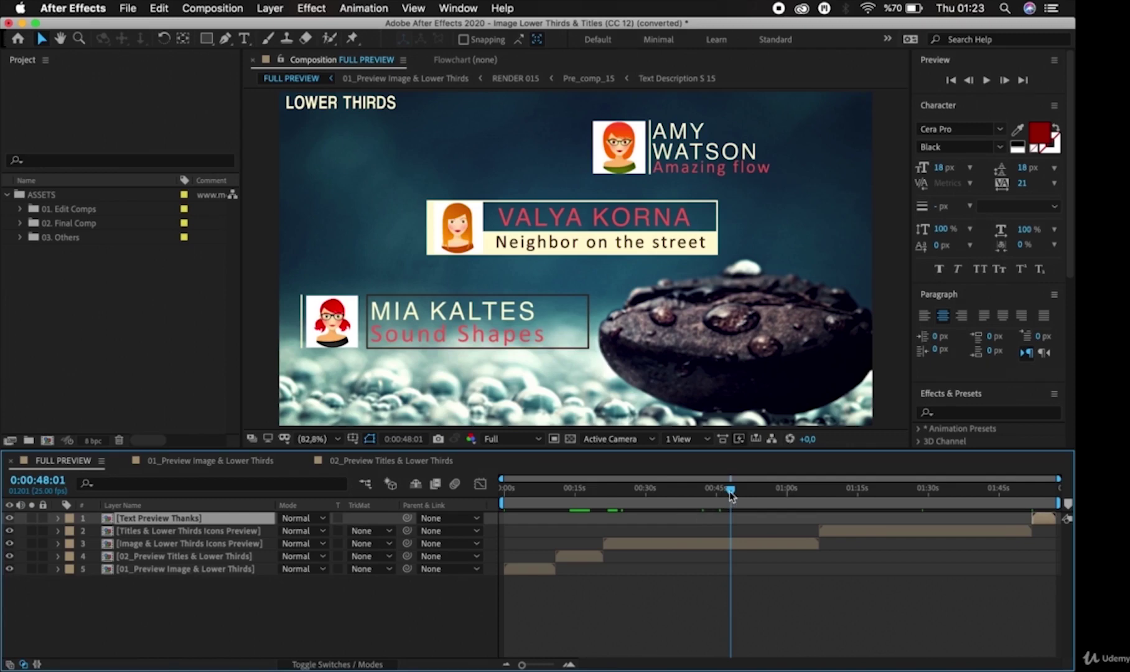
Step: Preview the FULL PREVIEW composition from the beginning of its timeline and clear the layer selection
{"action": "left_click_drag", "start_coordinate": [729, 491], "coordinate": [481, 495]}
{"action": "key", "text": "space"}
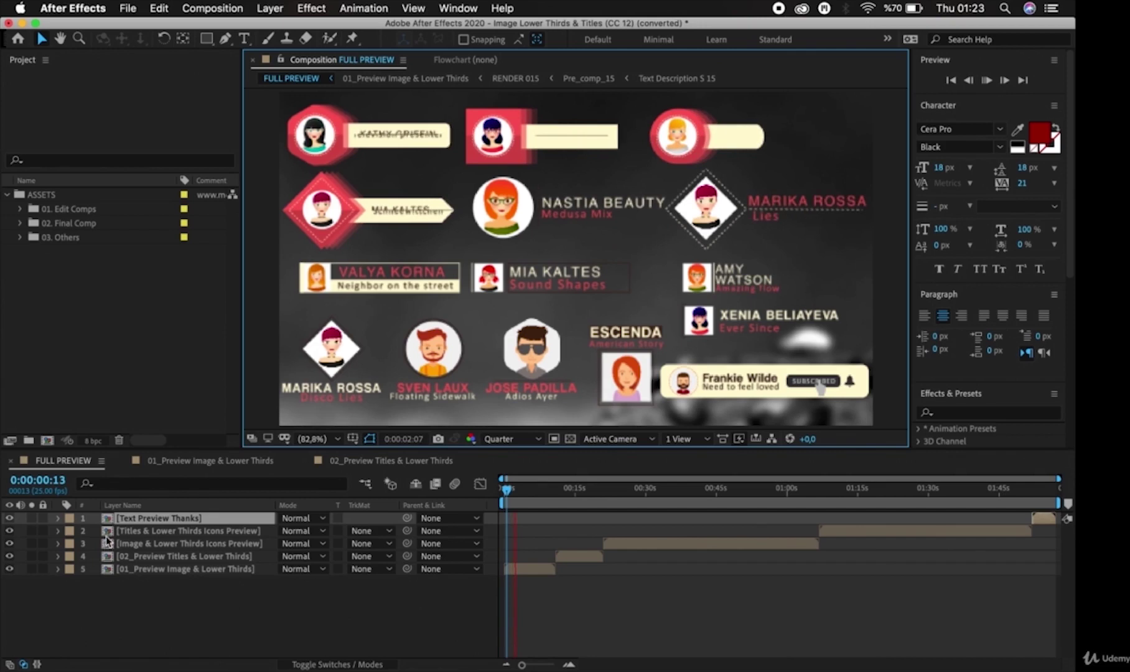
{"action": "left_click", "coordinate": [118, 609]}
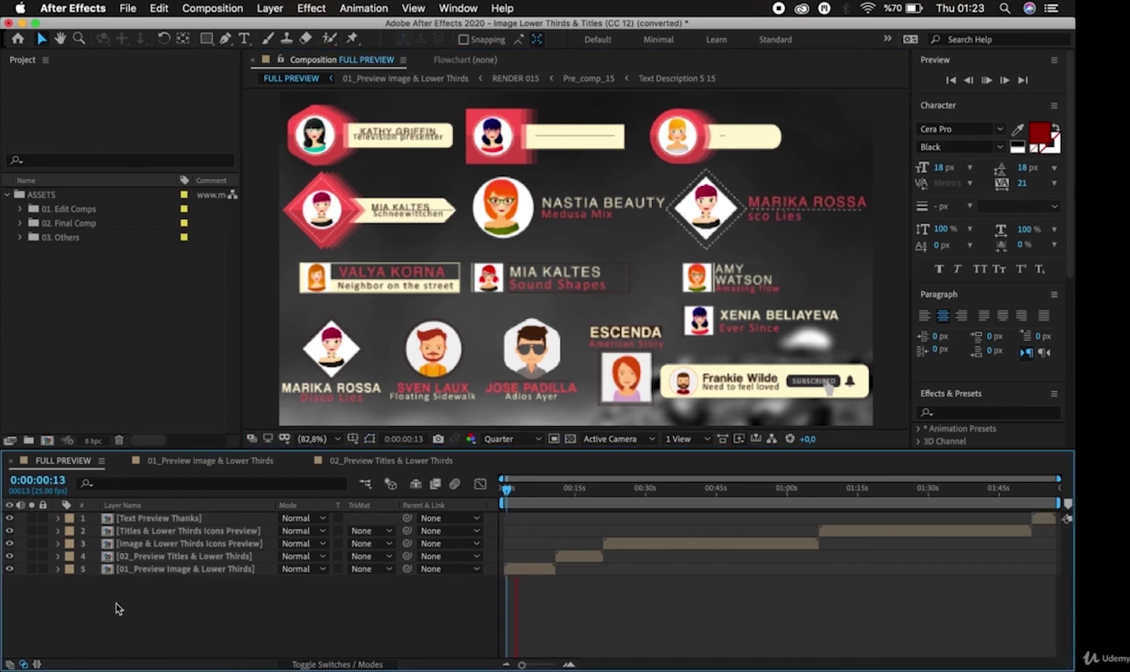
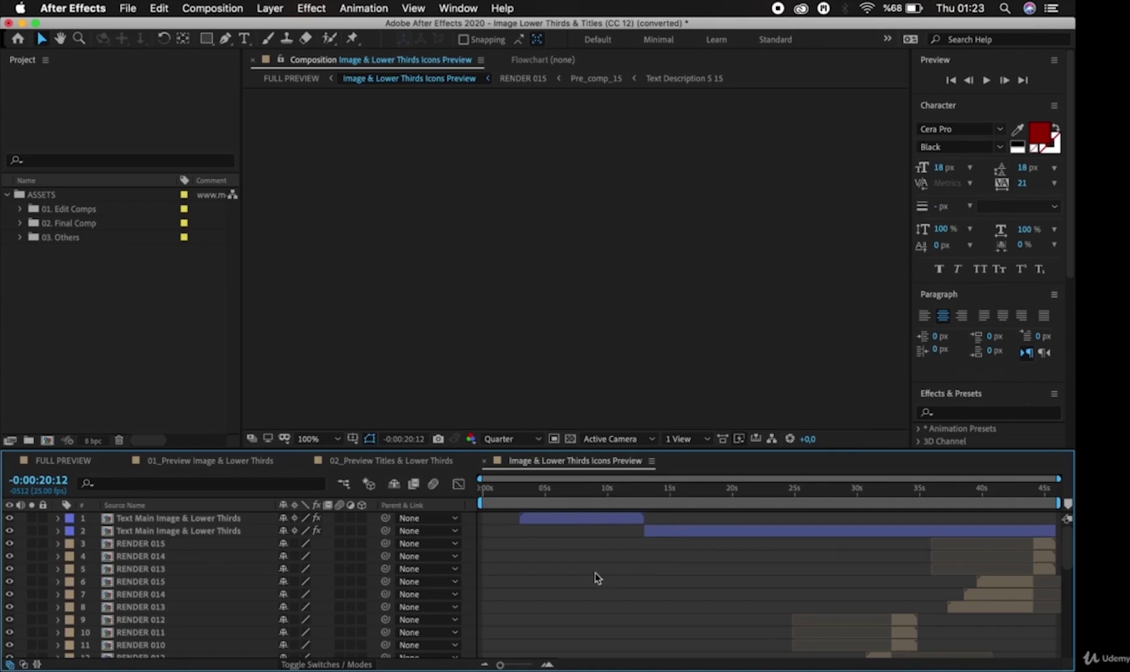
Step: Look through the layer stack of Image & Lower Thirds Icons Preview and open the nested Text Preview Image & Lower Thirds composition
{"action": "scroll", "coordinate": [616, 614], "scroll_direction": "down", "scroll_amount": 6}
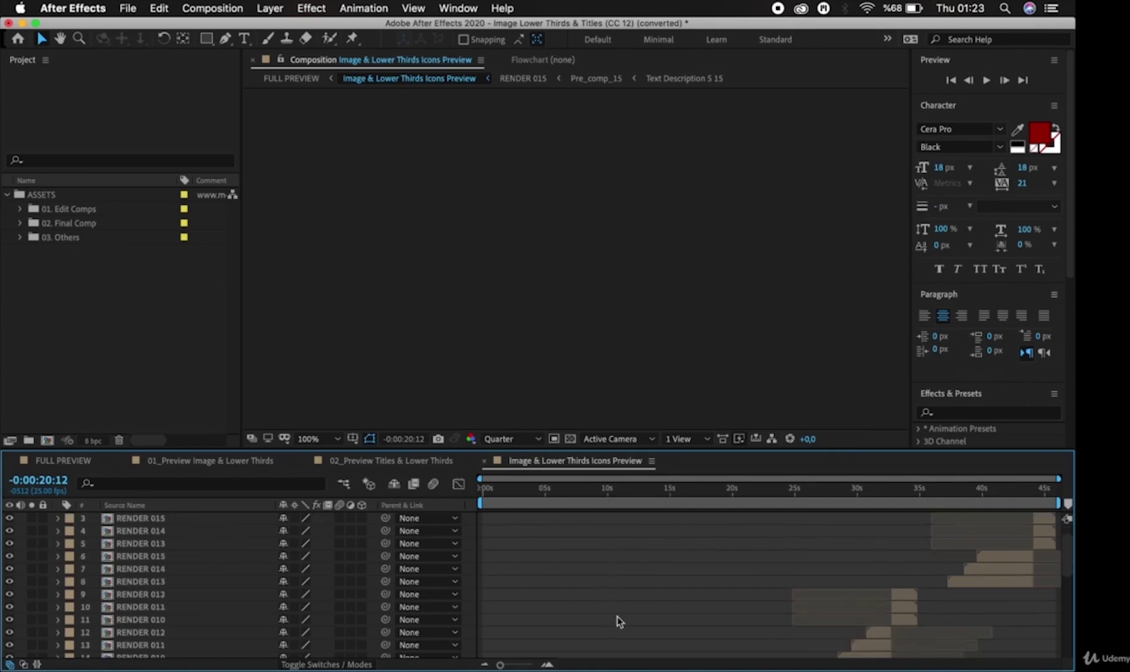
{"action": "scroll", "coordinate": [618, 621], "scroll_direction": "down", "scroll_amount": 3}
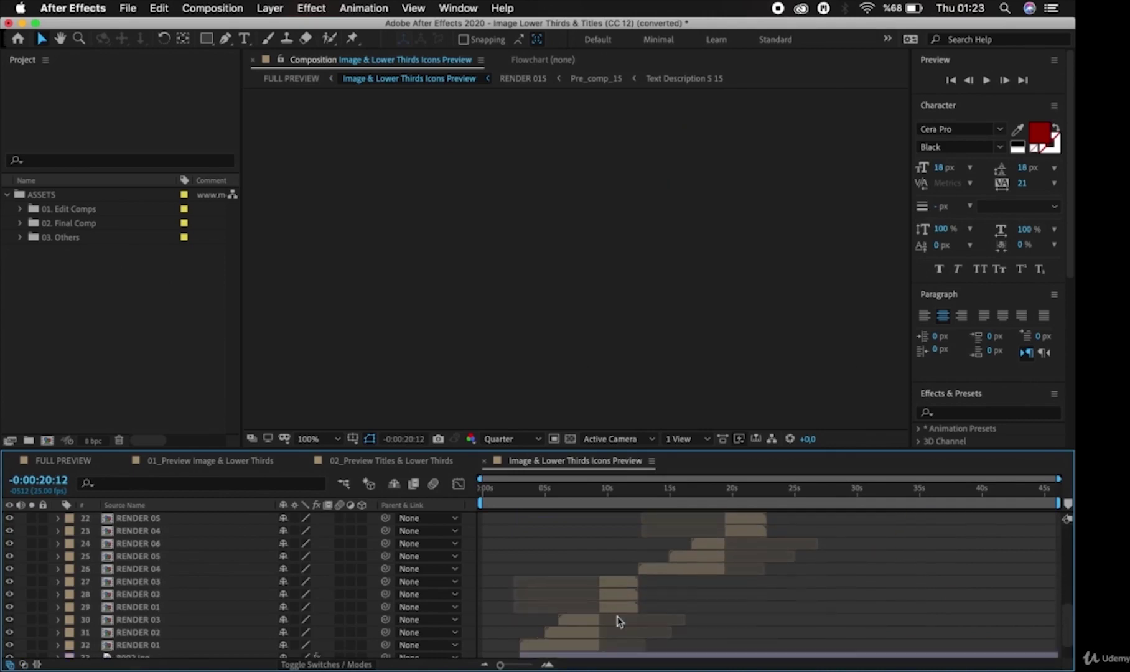
{"action": "scroll", "coordinate": [618, 621], "scroll_direction": "up", "scroll_amount": 4}
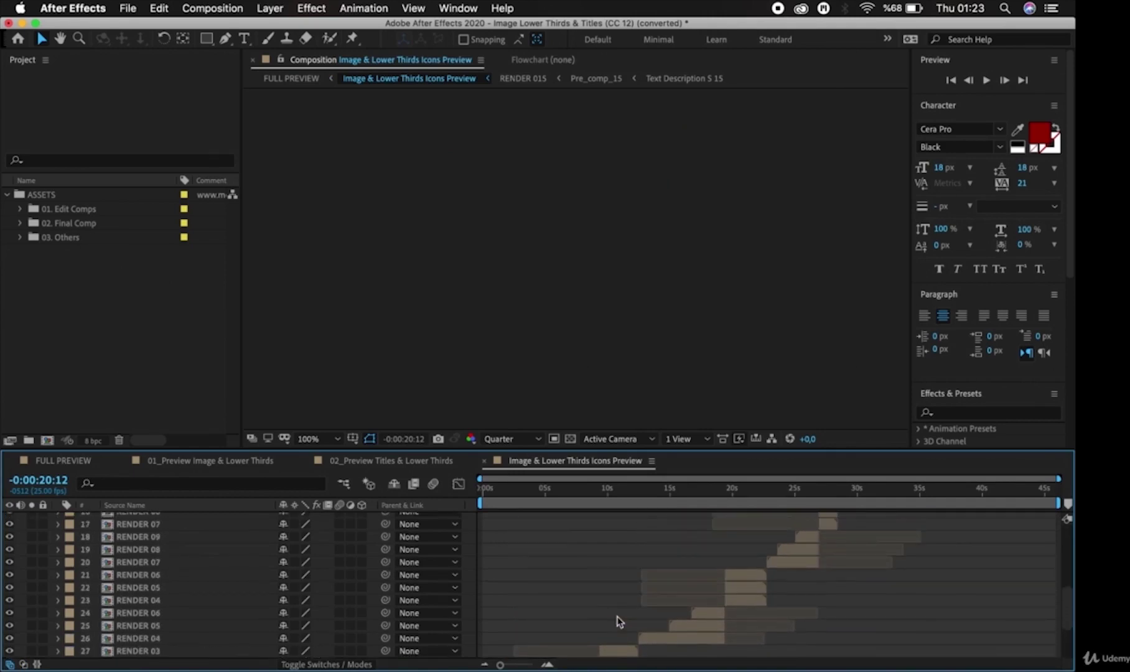
{"action": "scroll", "coordinate": [617, 621], "scroll_direction": "down", "scroll_amount": 5}
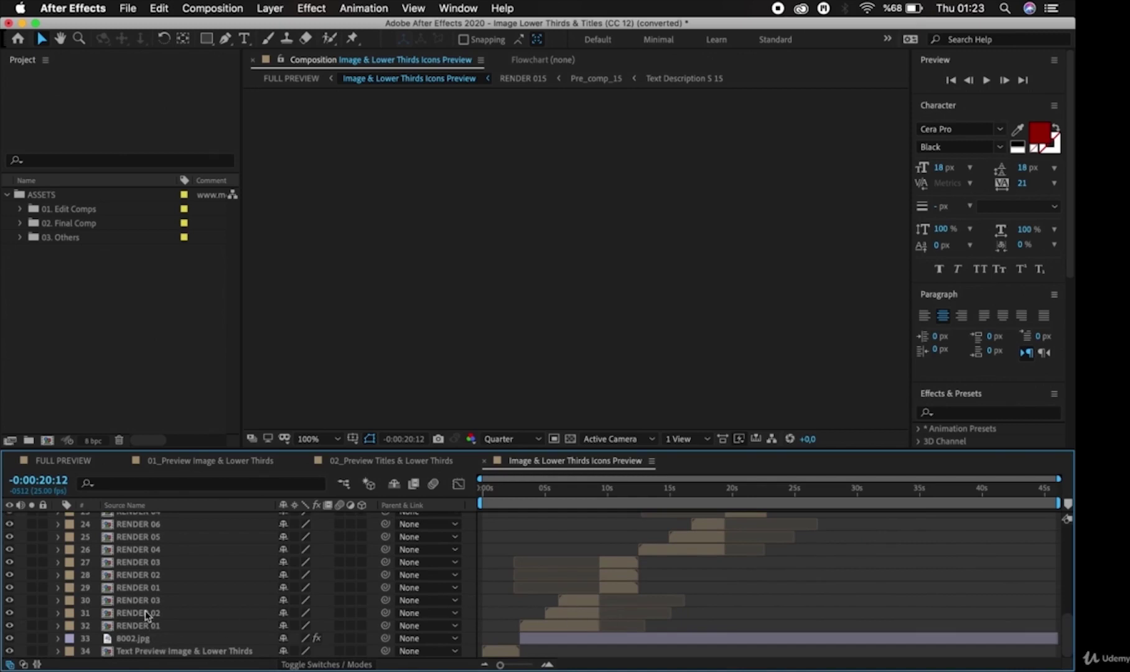
{"action": "double_click", "coordinate": [112, 650]}
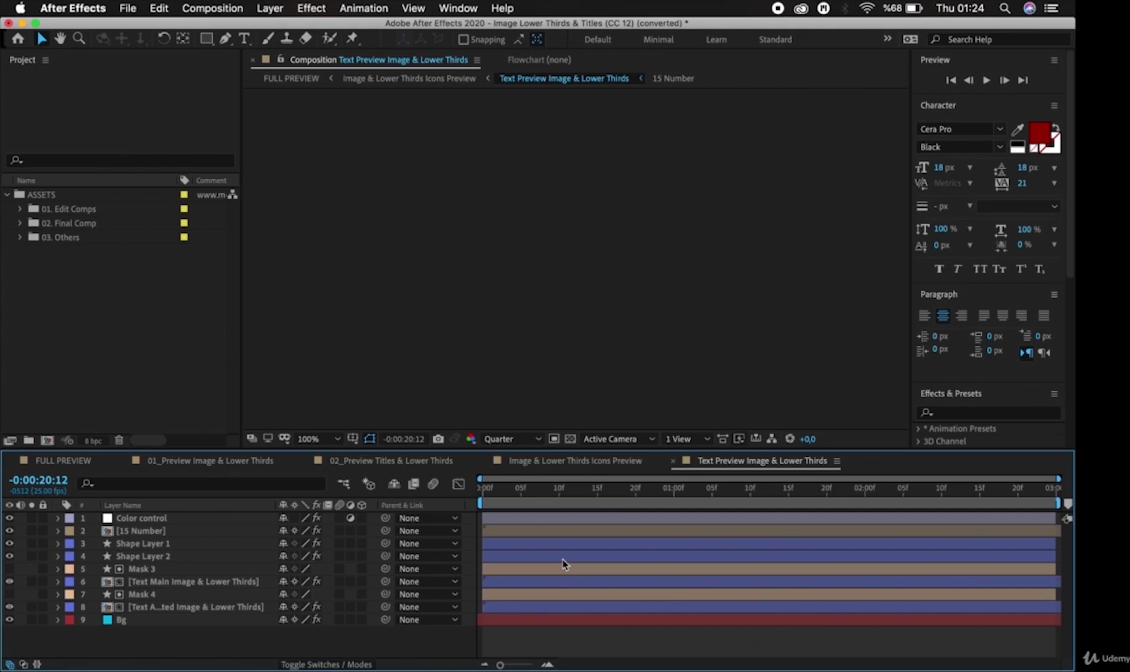
Step: Play the Text Preview Image & Lower Thirds animation and scrub the current time to 0:00:01:23
{"action": "key", "text": "space"}
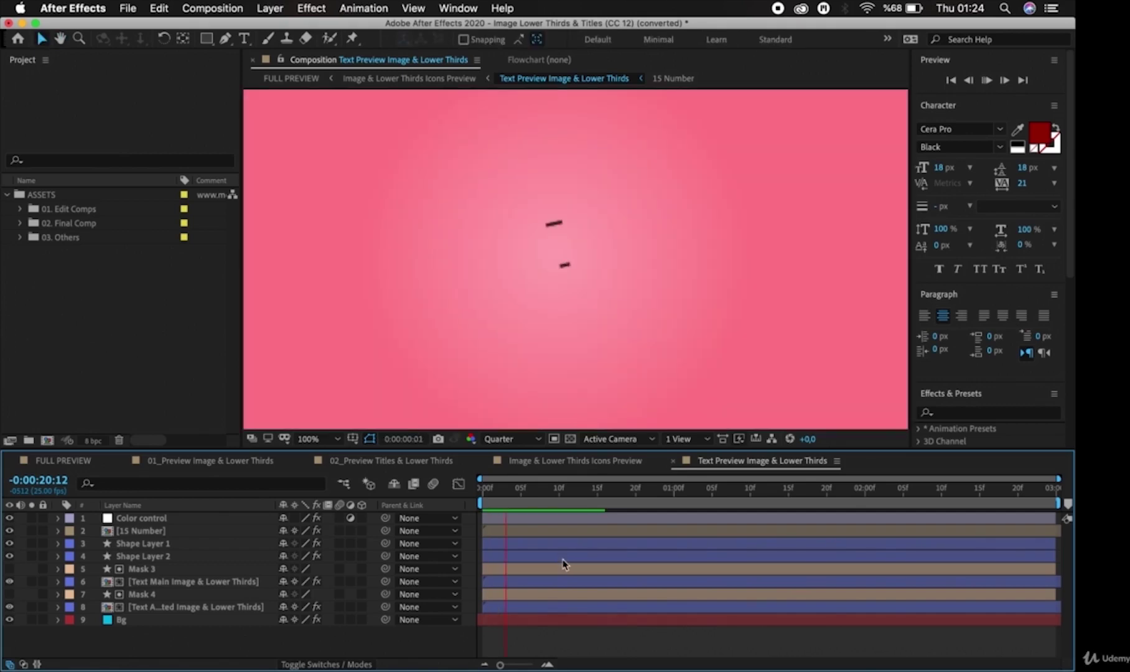
{"action": "key", "text": "space"}
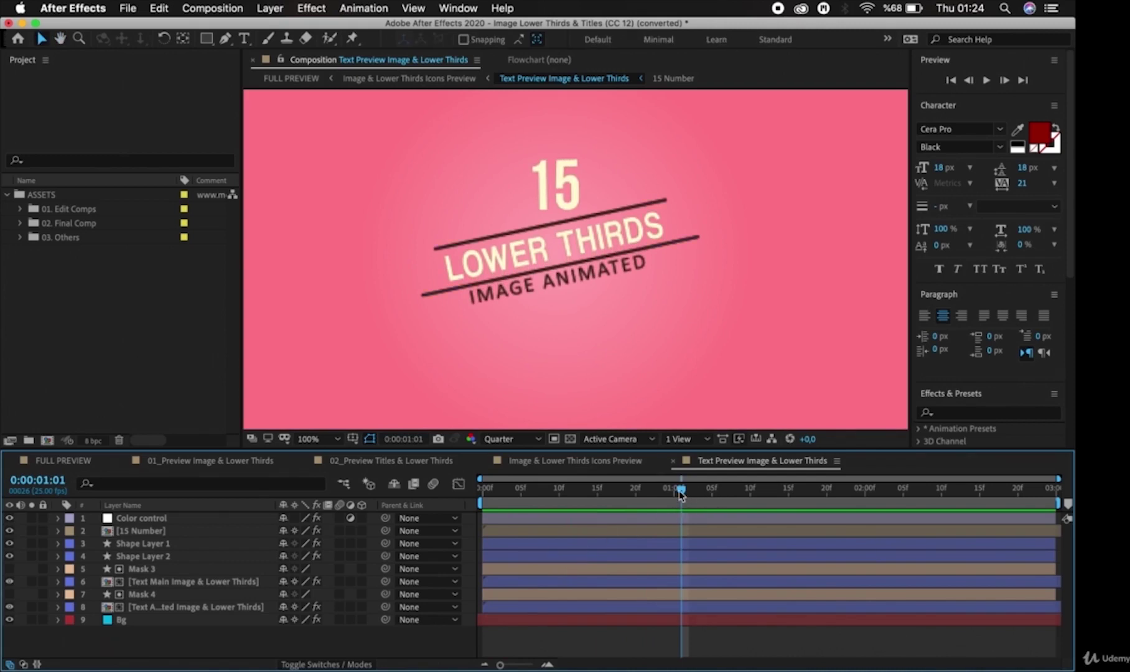
{"action": "left_click_drag", "start_coordinate": [680, 494], "coordinate": [667, 494]}
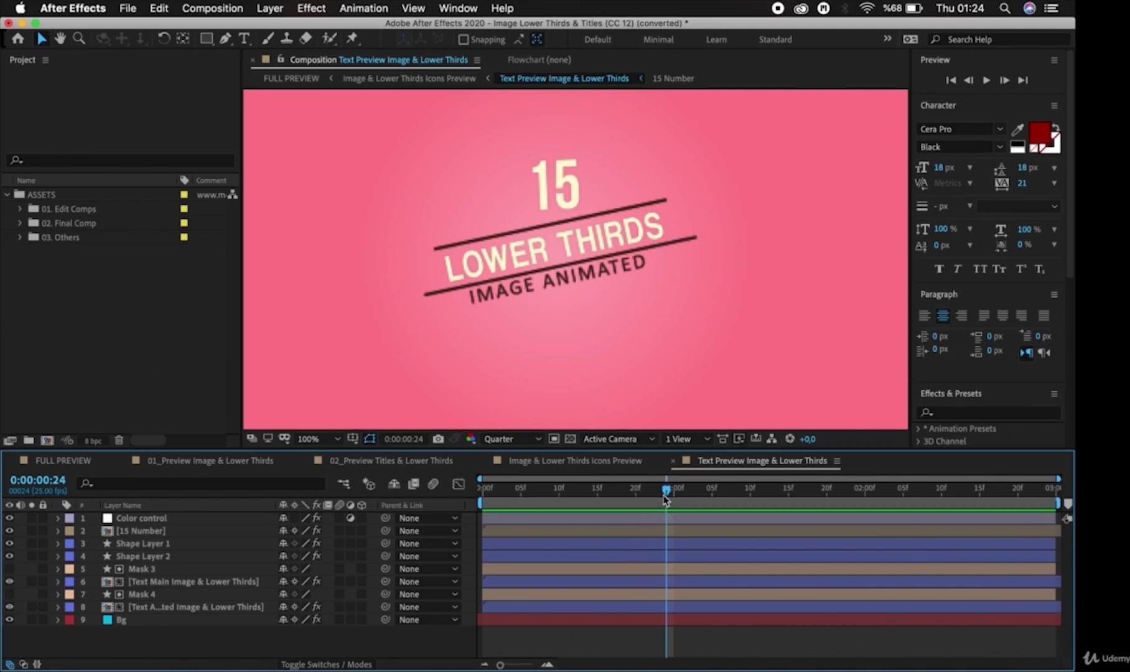
{"action": "left_click_drag", "start_coordinate": [670, 492], "coordinate": [850, 476]}
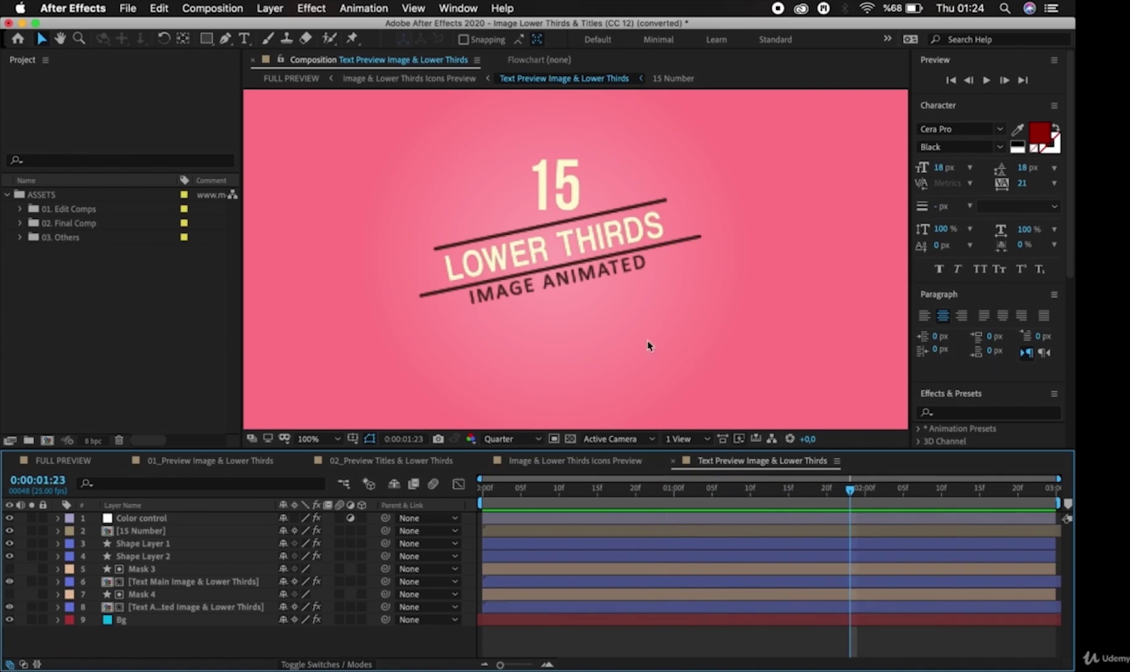
Step: Select the shape, mask, text and 15 Number layers one after another to examine what each contributes to the title
{"action": "left_click", "coordinate": [597, 572]}
{"action": "left_click", "coordinate": [731, 543]}
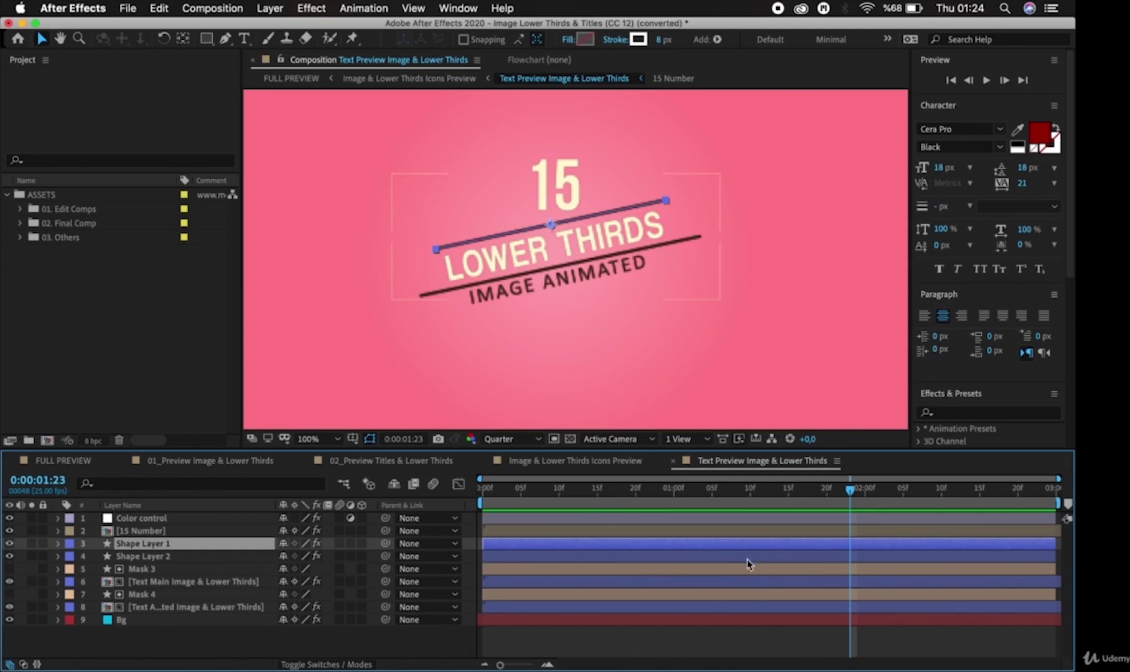
{"action": "left_click", "coordinate": [749, 557]}
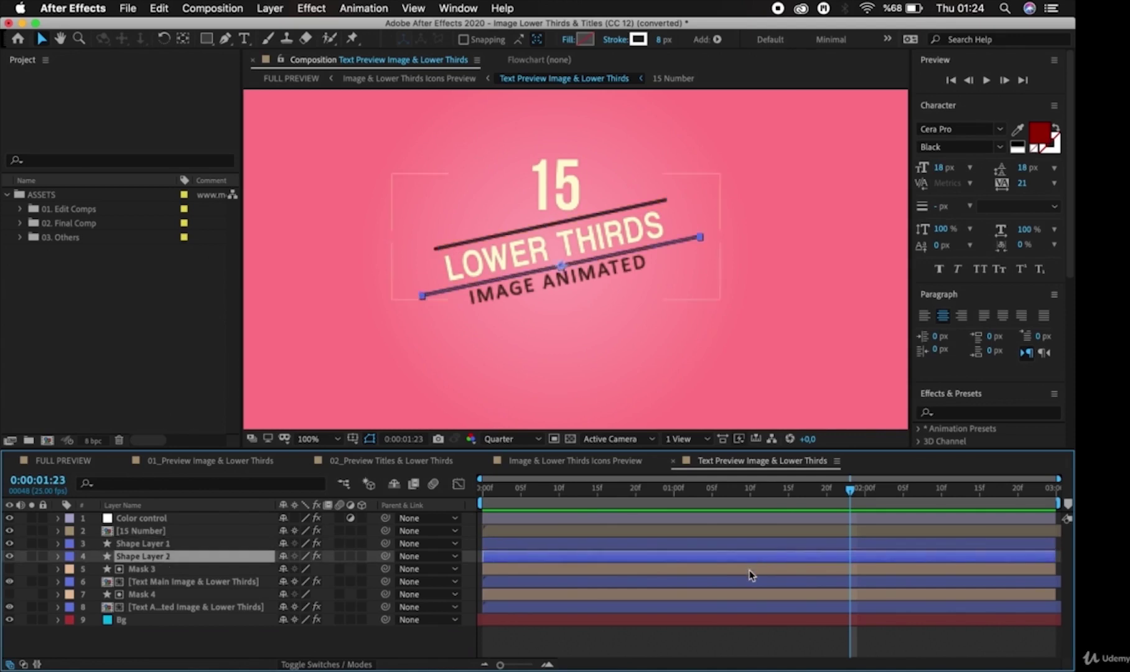
{"action": "left_click", "coordinate": [750, 570]}
{"action": "left_click", "coordinate": [749, 557]}
{"action": "left_click", "coordinate": [750, 570]}
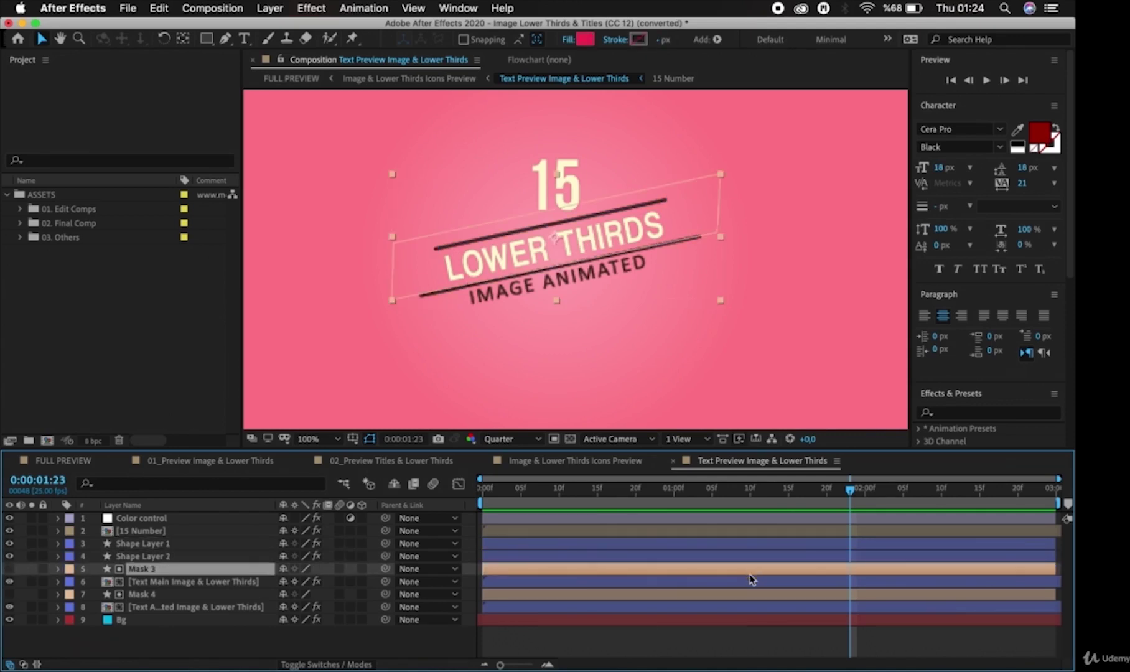
{"action": "left_click", "coordinate": [753, 581]}
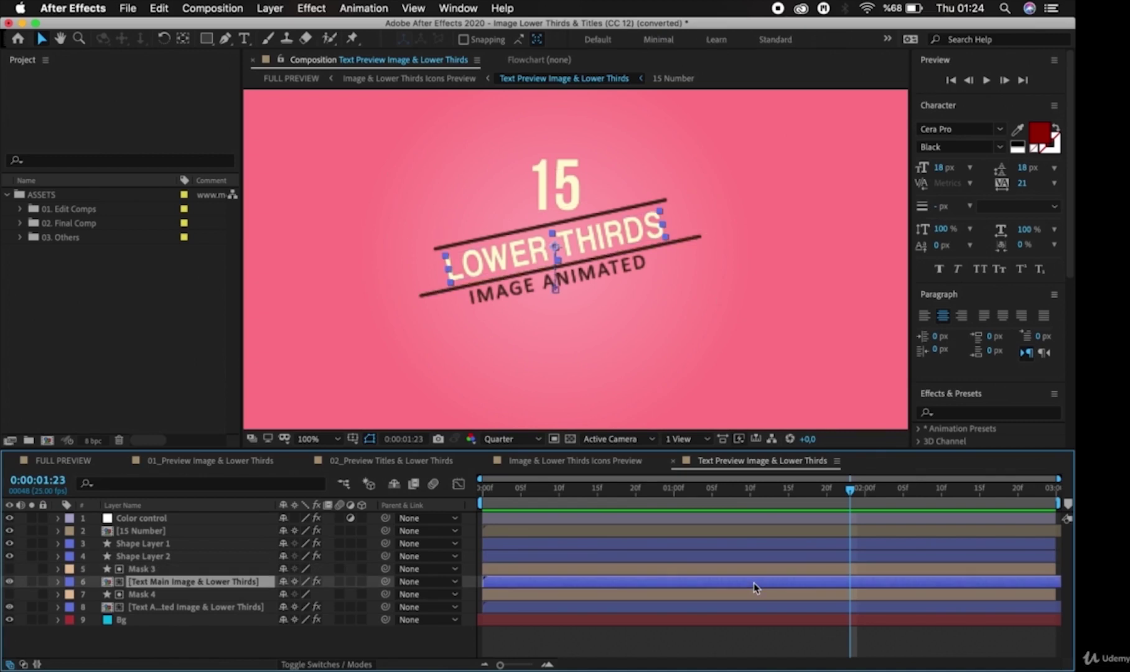
{"action": "left_click", "coordinate": [758, 595]}
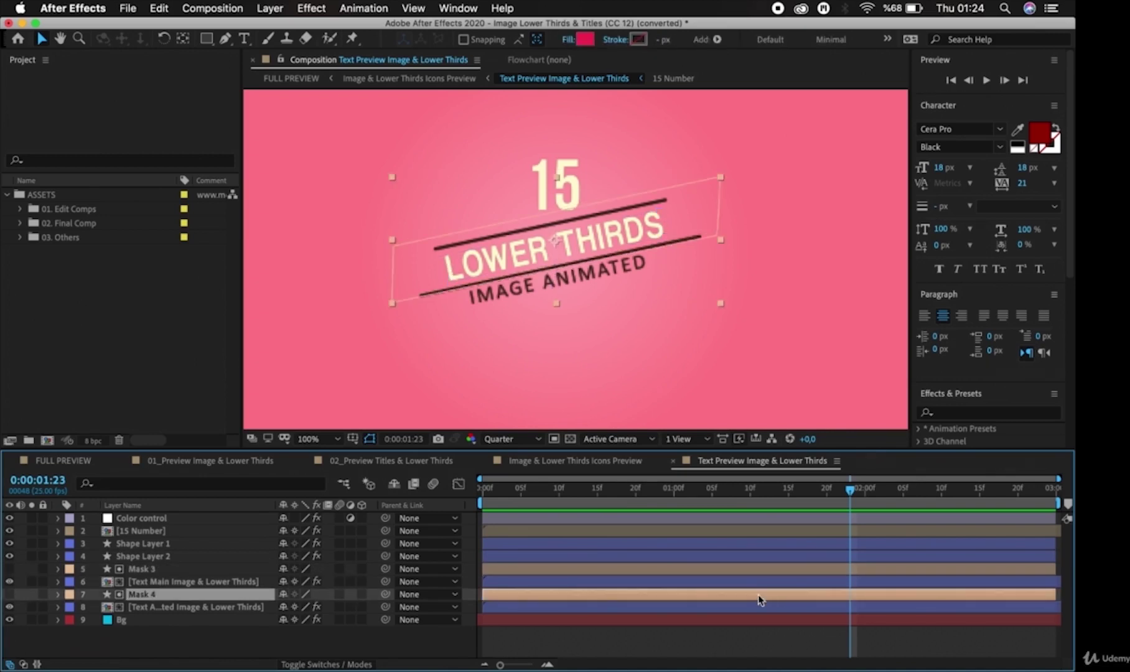
{"action": "left_click", "coordinate": [762, 607]}
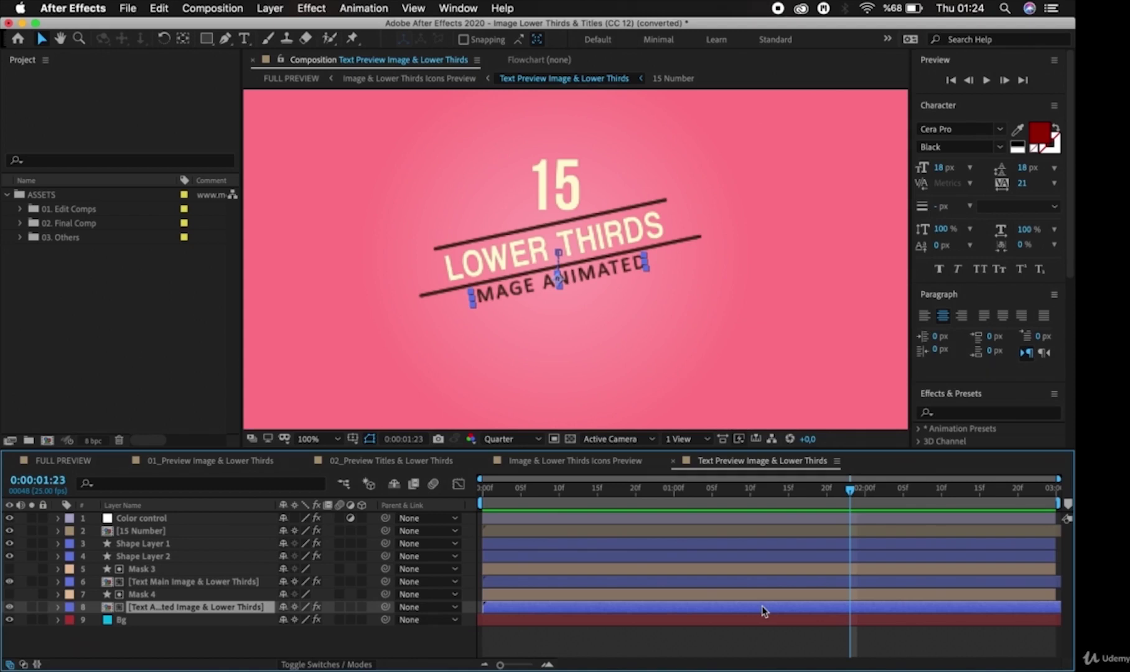
{"action": "left_click", "coordinate": [764, 533]}
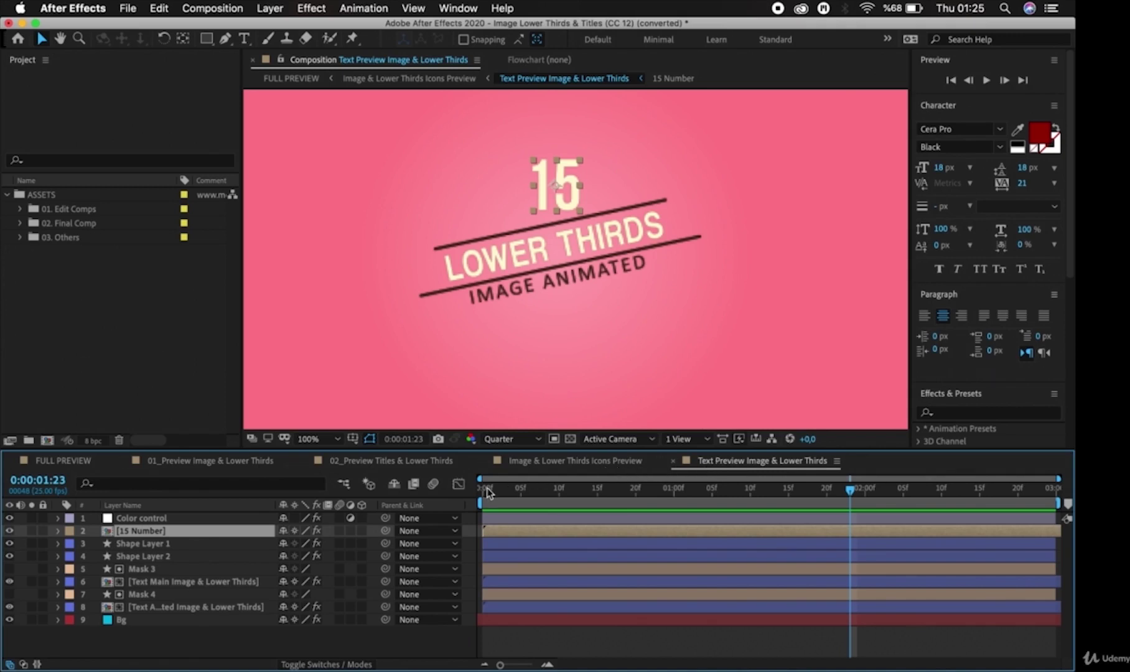
Step: Return to the FULL PREVIEW composition and open its nested Titles & Lower Thirds Icons Preview composition
{"action": "left_click", "coordinate": [66, 466]}
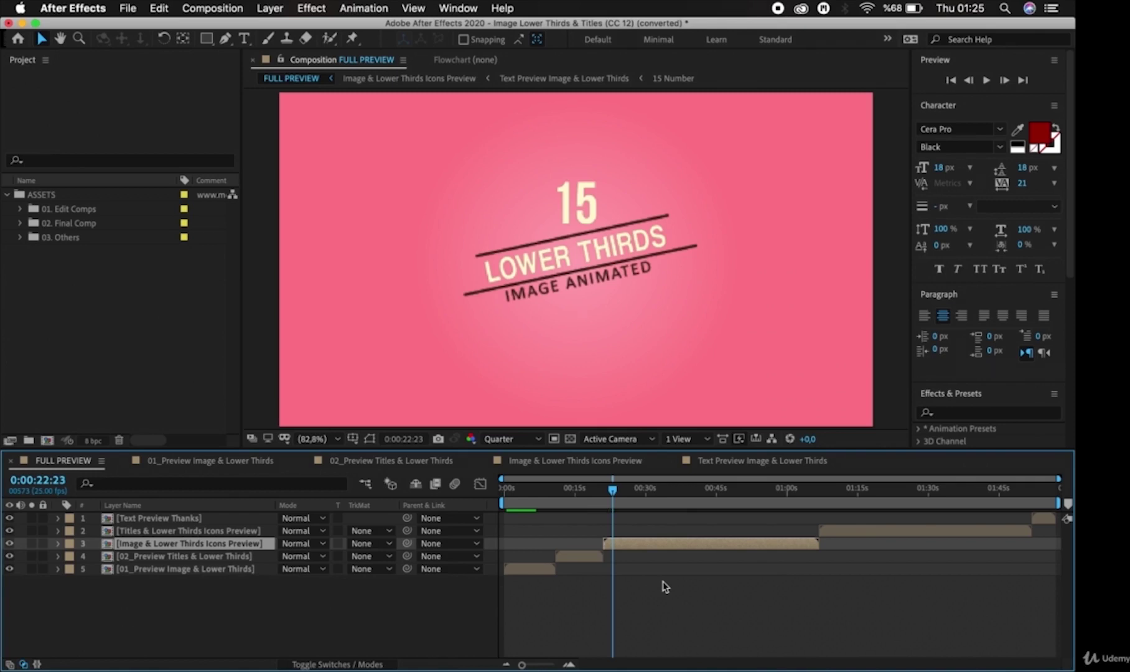
{"action": "left_click", "coordinate": [879, 533]}
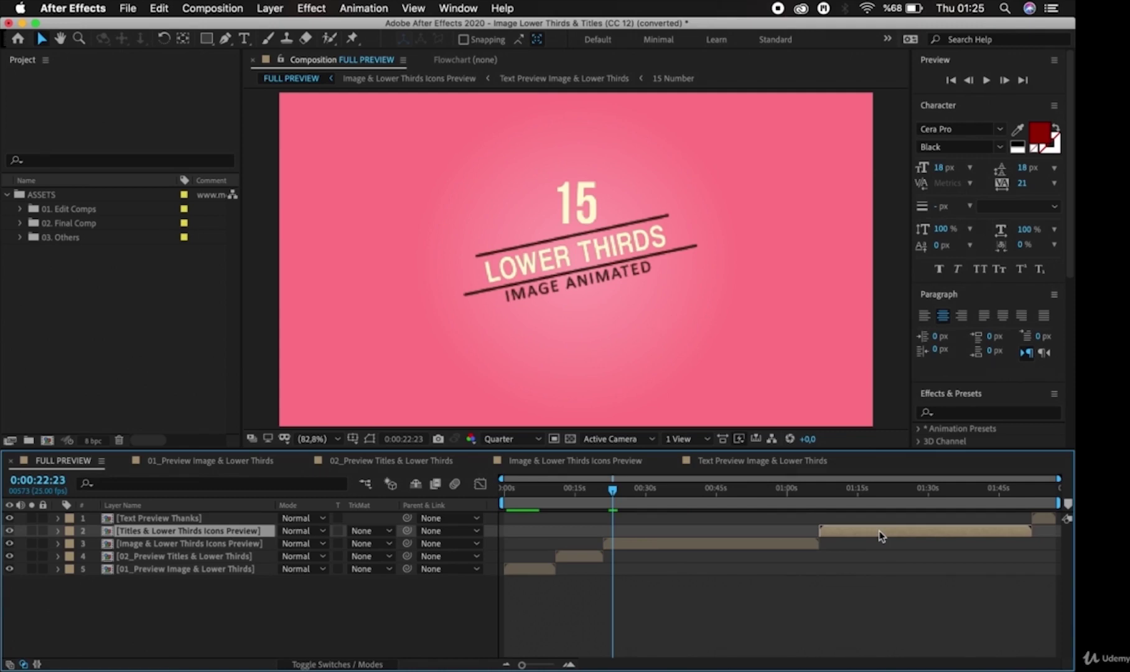
{"action": "left_click_drag", "start_coordinate": [806, 477], "coordinate": [615, 478]}
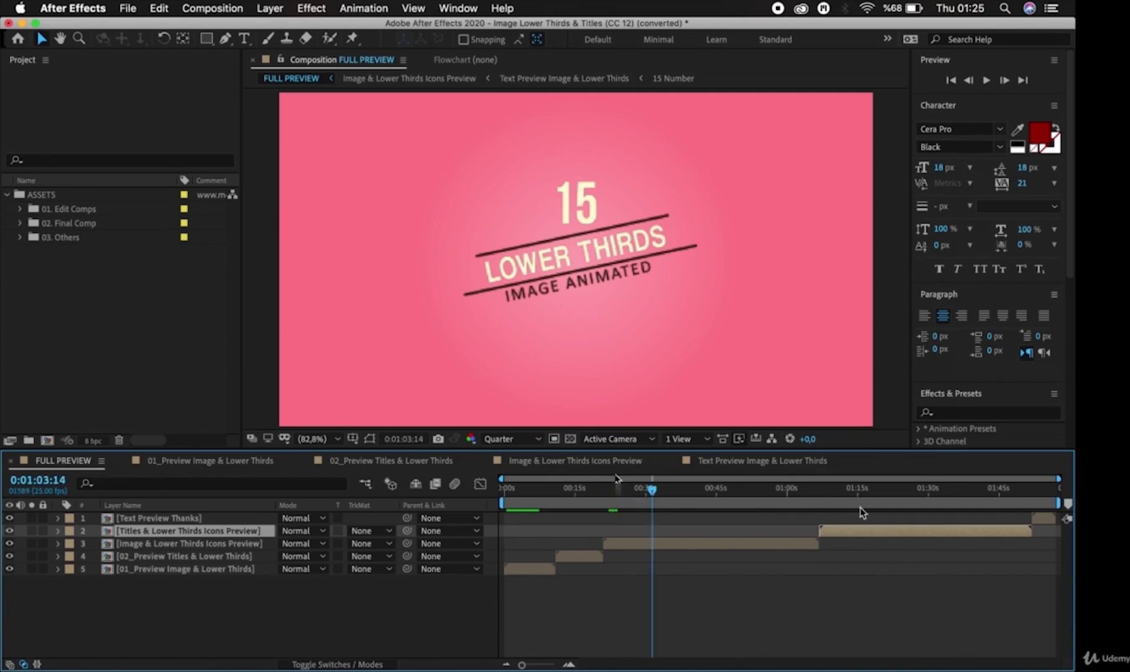
{"action": "left_click", "coordinate": [908, 489]}
{"action": "double_click", "coordinate": [901, 530]}
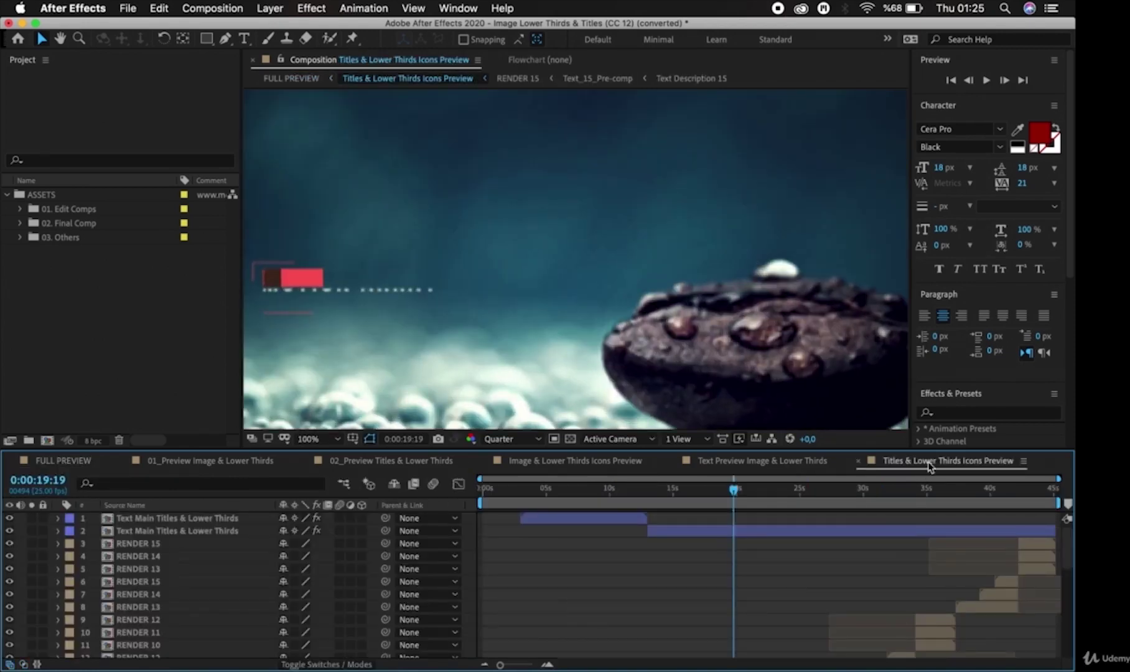
Step: Look through the RENDER layers in the Titles & Lower Thirds Icons Preview timeline
{"action": "scroll", "coordinate": [833, 571], "scroll_direction": "down", "scroll_amount": 5}
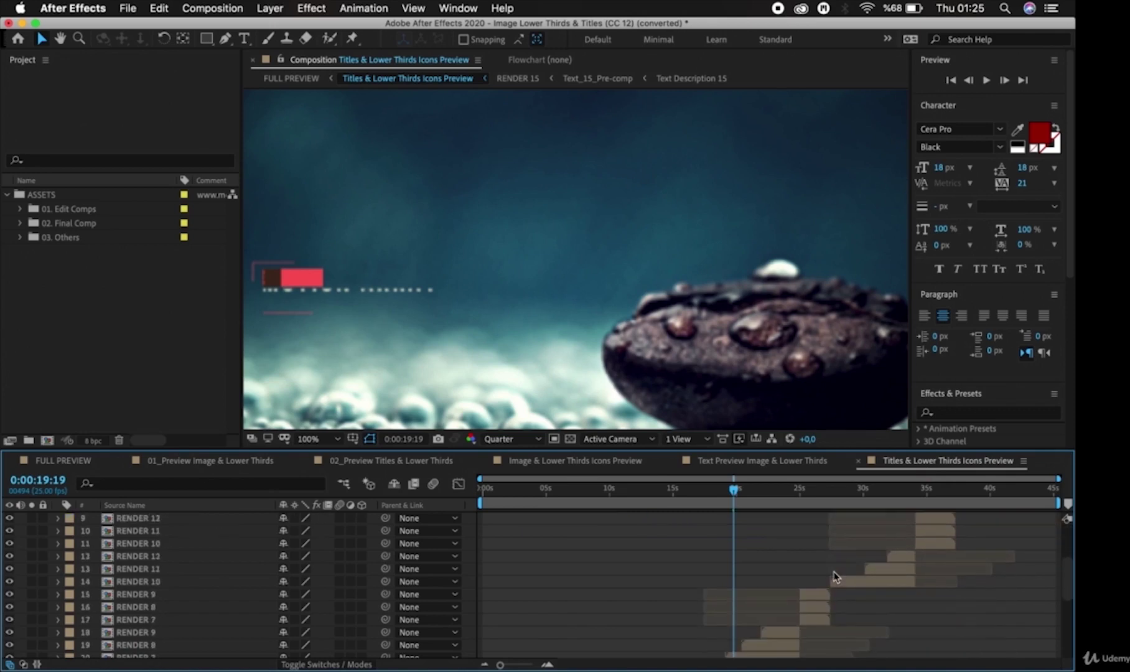
{"action": "scroll", "coordinate": [834, 576], "scroll_direction": "down", "scroll_amount": 3}
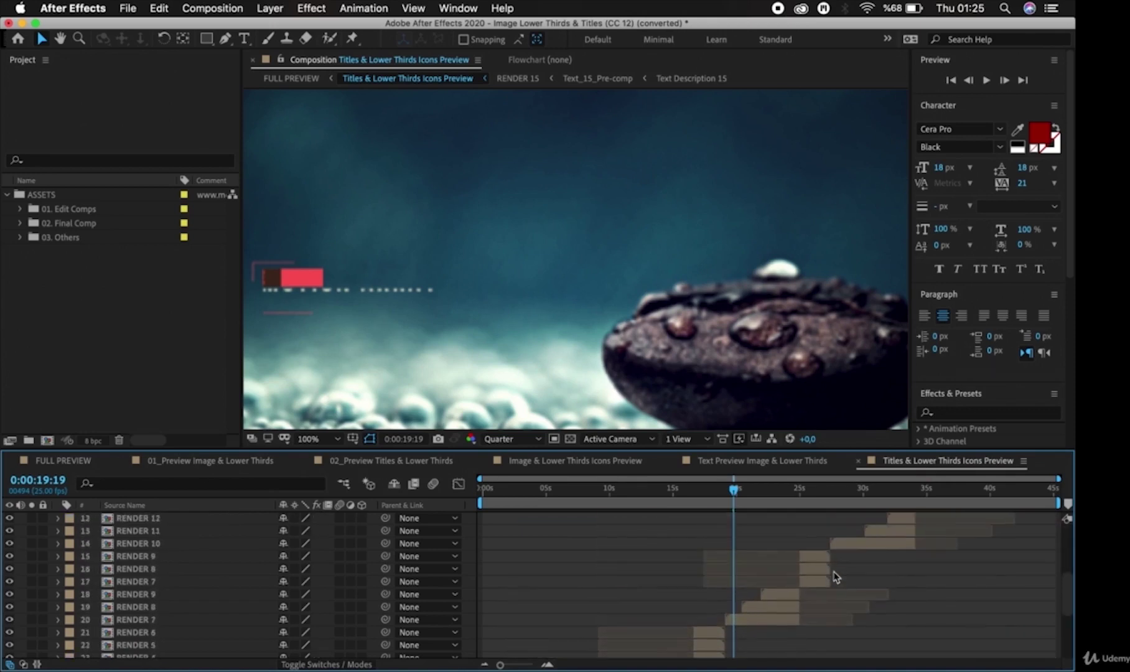
{"action": "scroll", "coordinate": [834, 576], "scroll_direction": "up", "scroll_amount": 5}
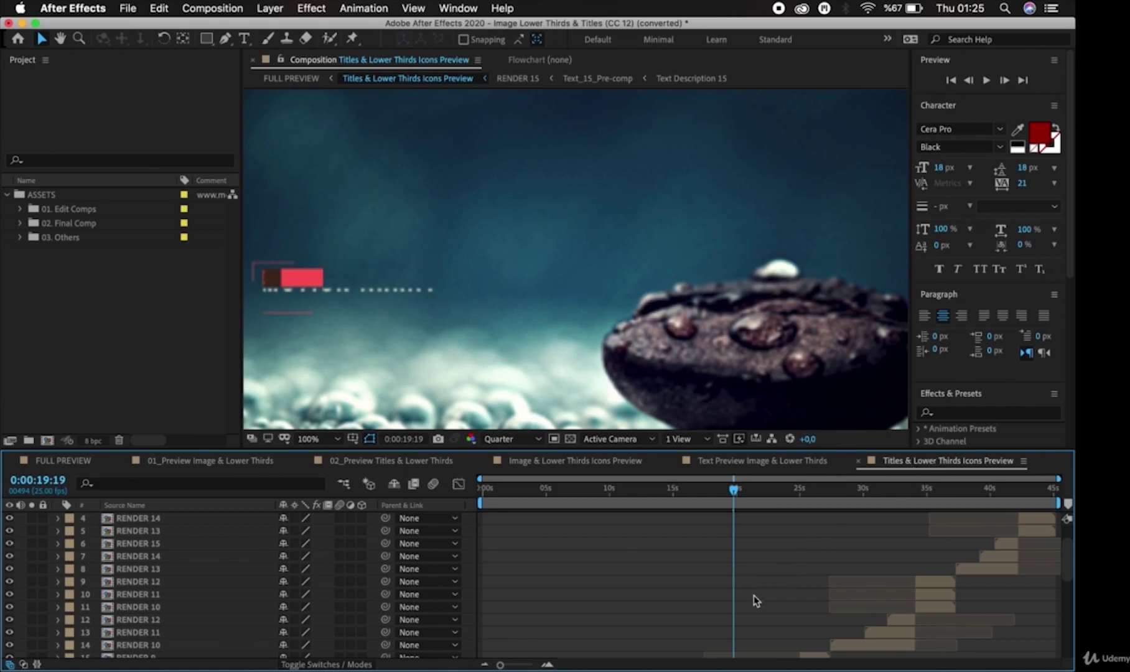
Step: Switch to the Text Preview Image & Lower Thirds composition and play its animation up to 0:00:00:21
{"action": "left_click", "coordinate": [777, 470]}
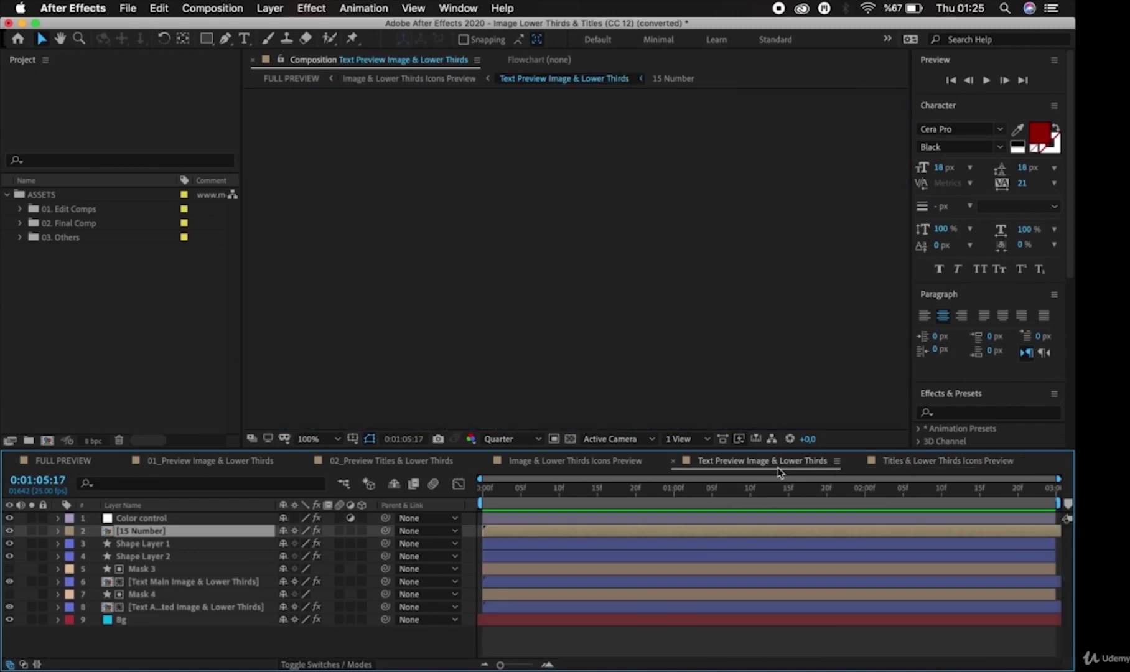
{"action": "key", "text": "space"}
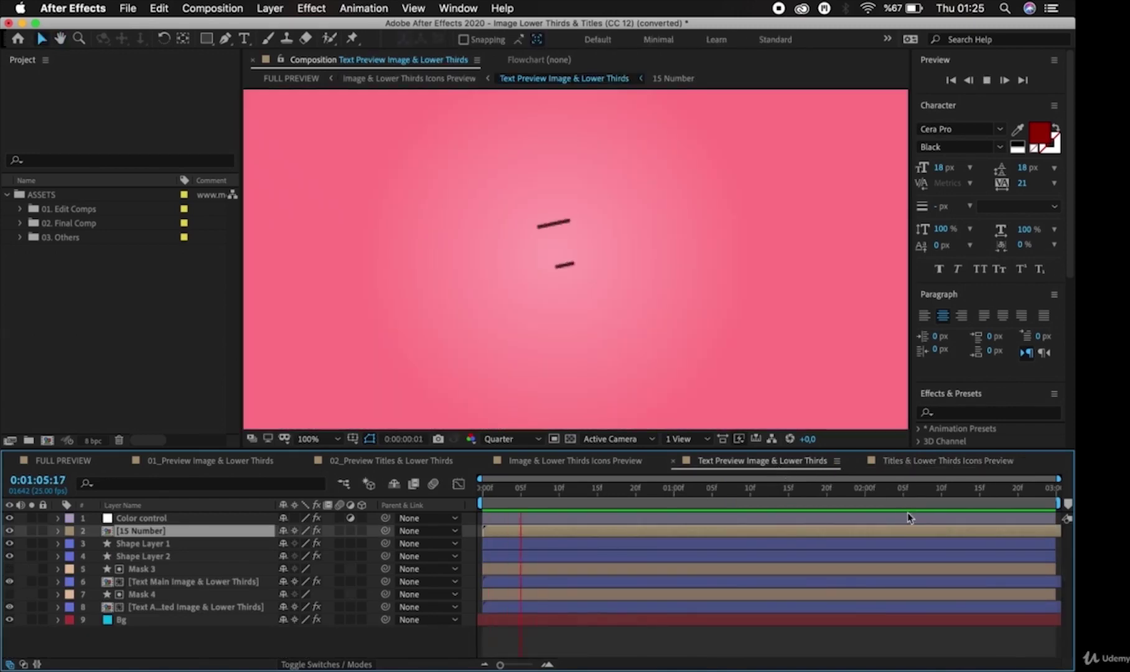
{"action": "key", "text": "space"}
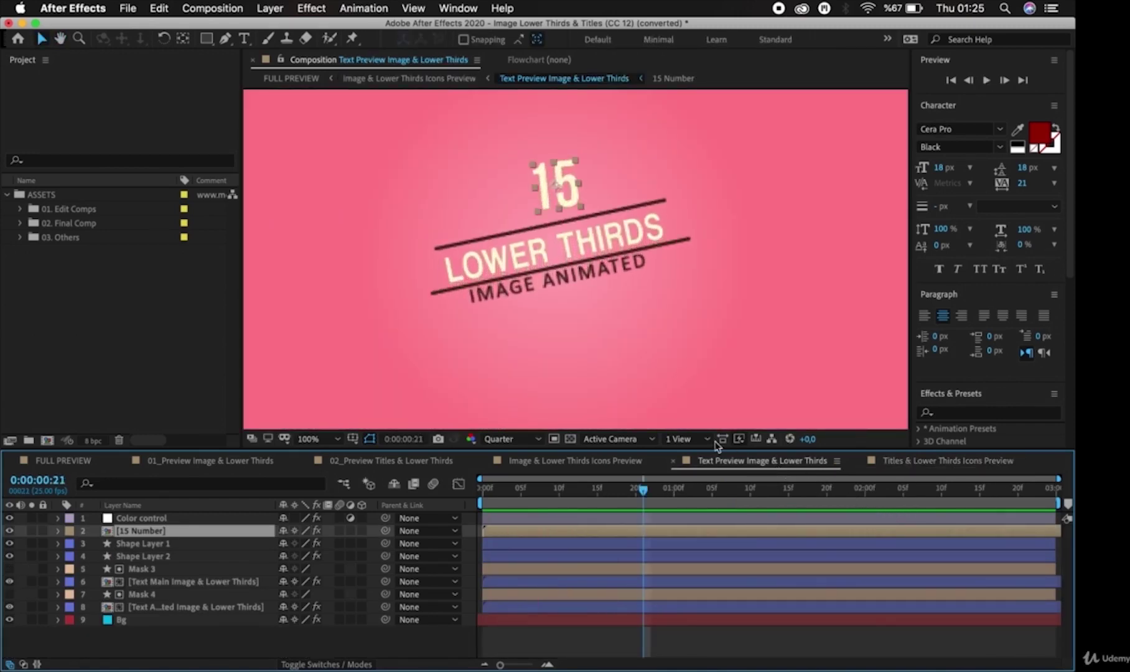
Step: Close all the nested composition timelines so only FULL PREVIEW stays open, and clear the layer selection
{"action": "left_click", "coordinate": [671, 462]}
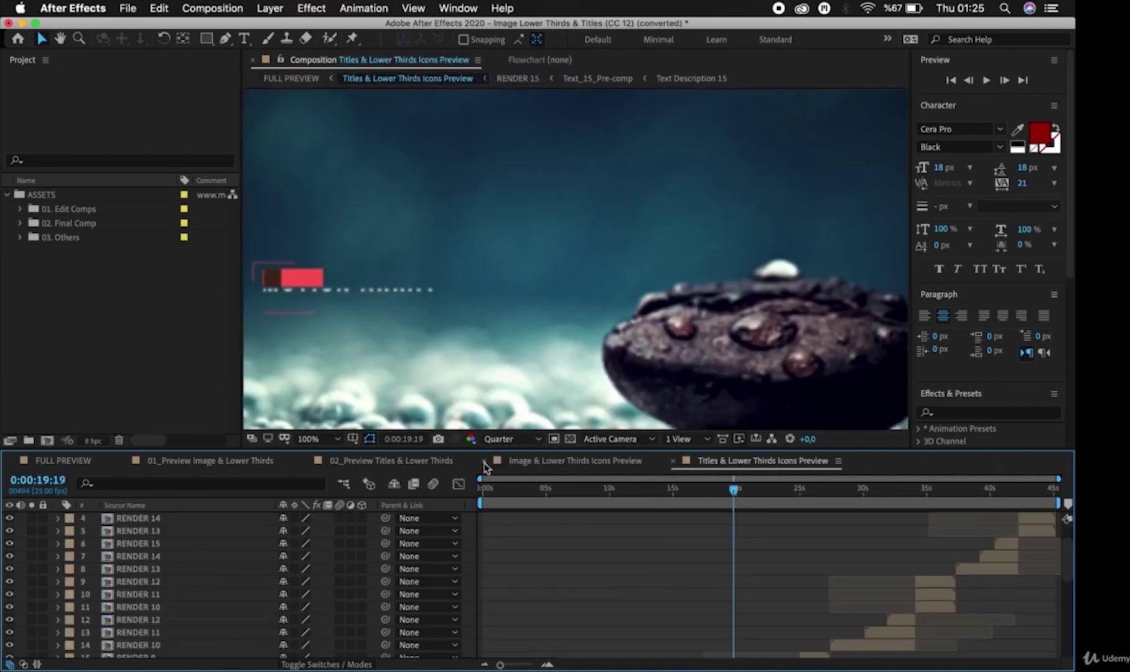
{"action": "left_click", "coordinate": [484, 462]}
{"action": "left_click", "coordinate": [307, 461]}
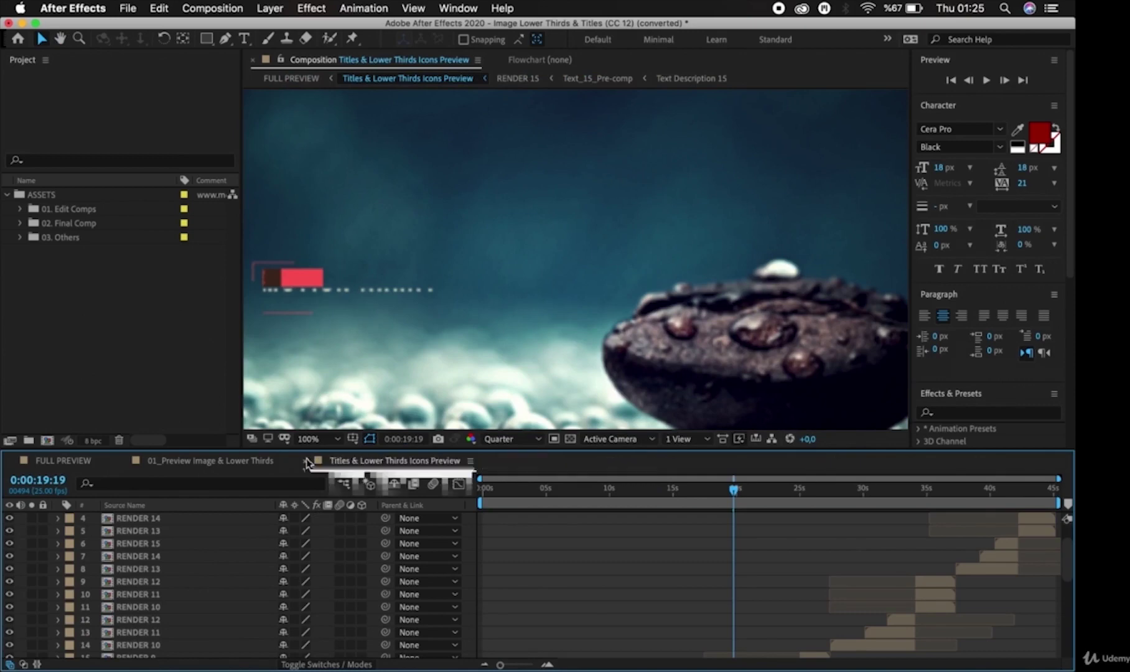
{"action": "left_click", "coordinate": [306, 461]}
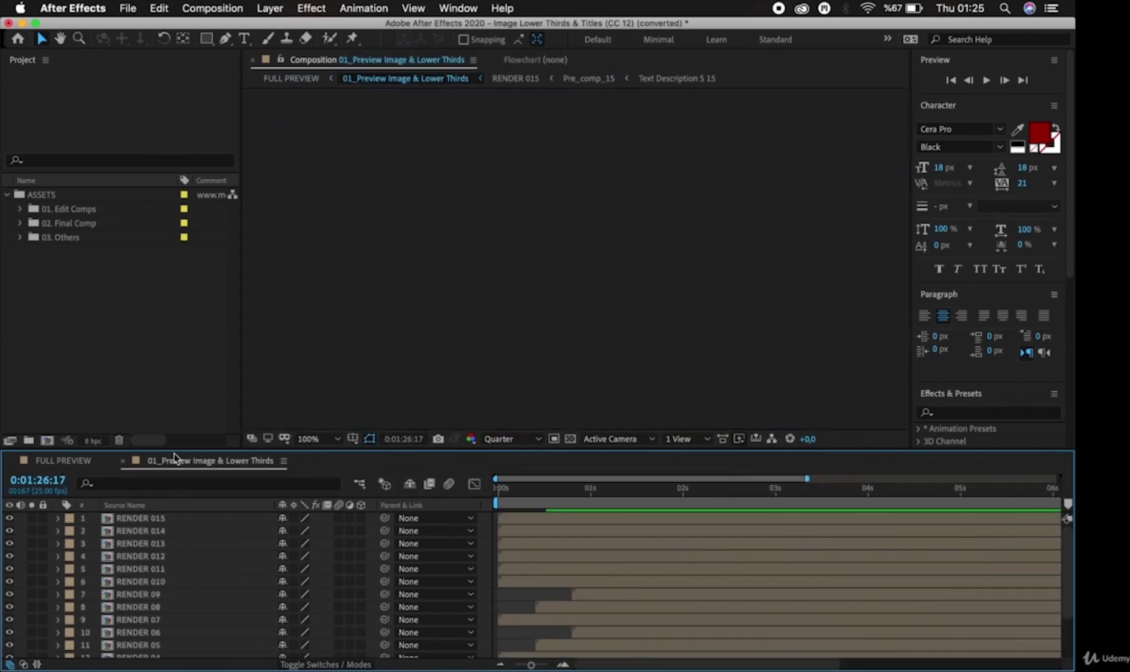
{"action": "left_click", "coordinate": [123, 461]}
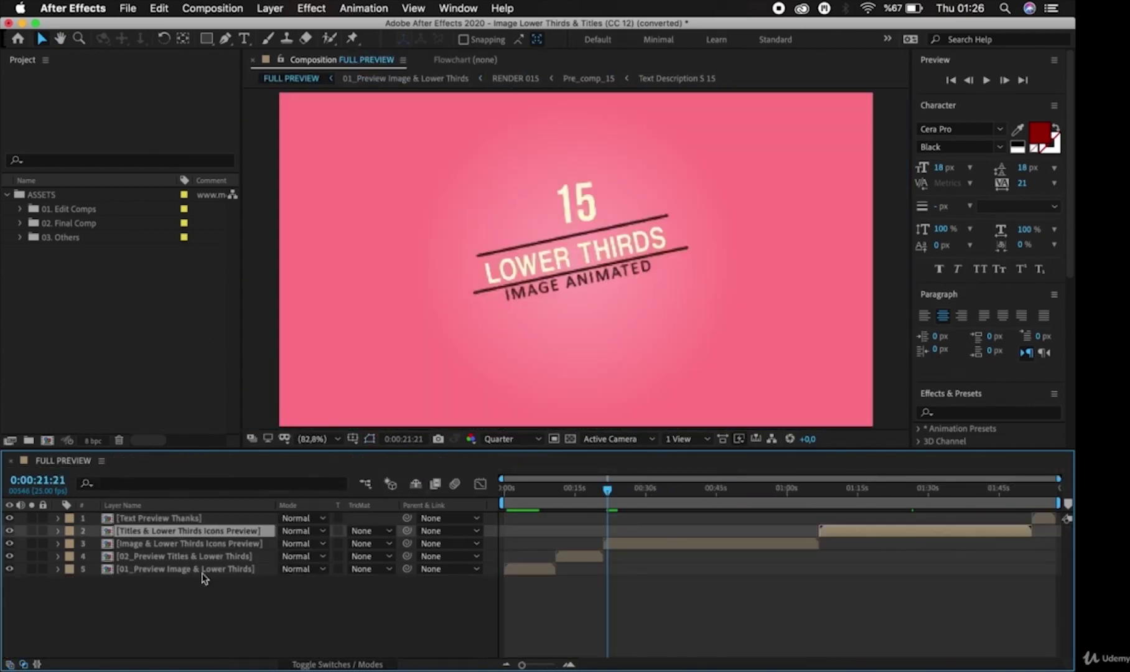
{"action": "left_click", "coordinate": [240, 610]}
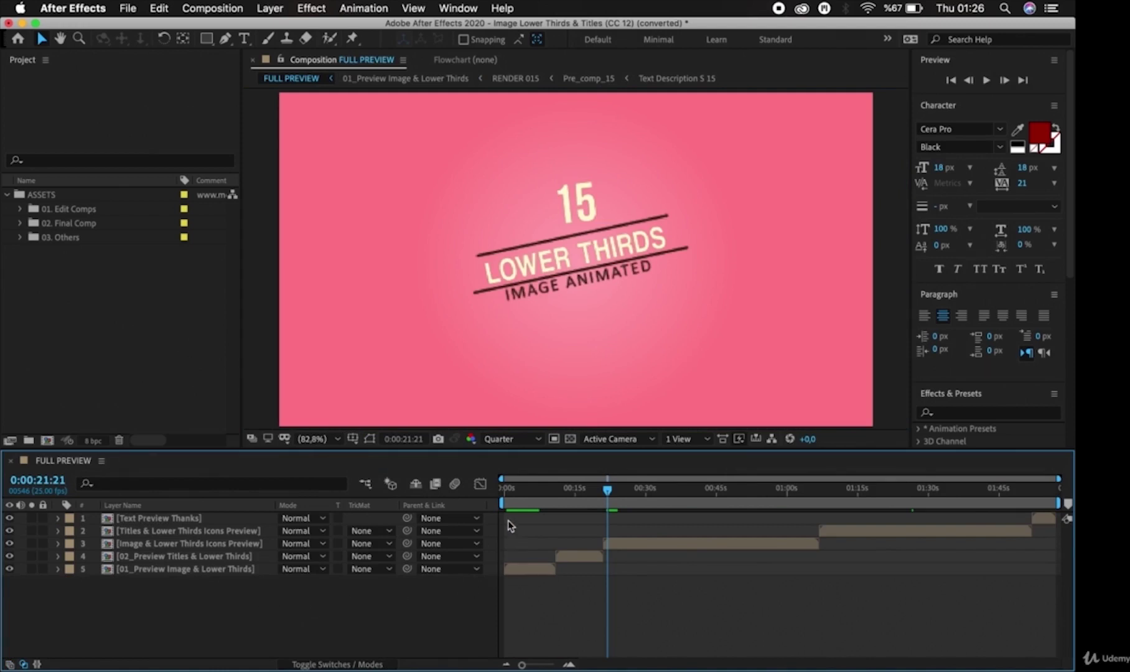
Step: Scrub FULL PREVIEW to 0:00:45:12, examine its nested preview layers one after another, and play the composition
{"action": "left_click_drag", "start_coordinate": [607, 492], "coordinate": [719, 496]}
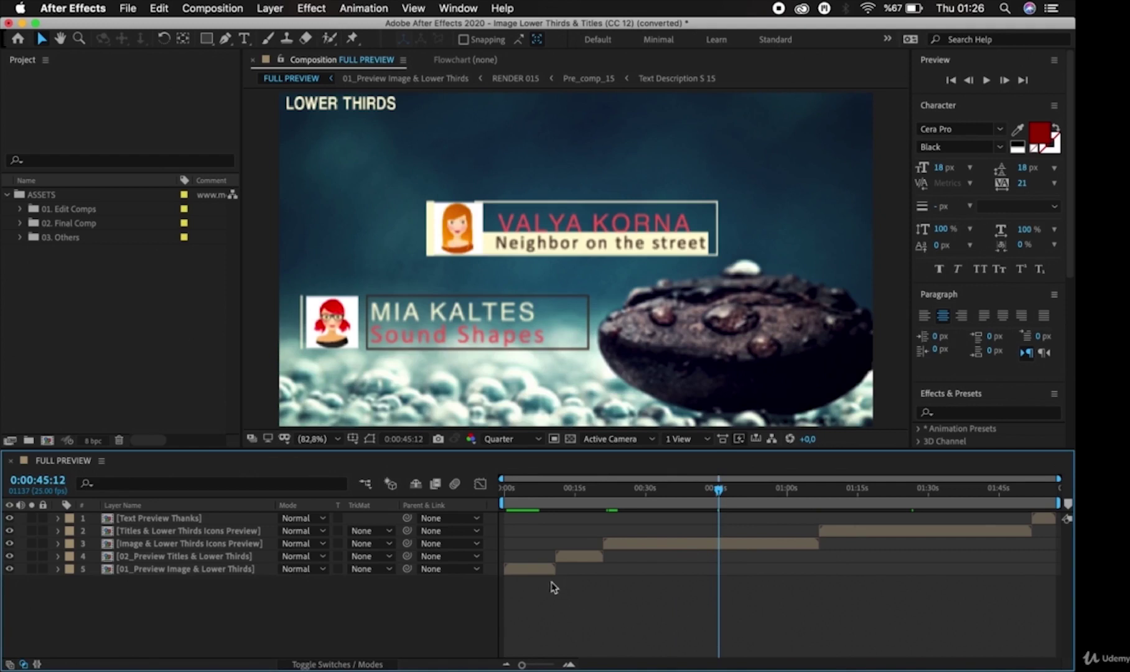
{"action": "left_click", "coordinate": [532, 570]}
{"action": "left_click", "coordinate": [592, 557]}
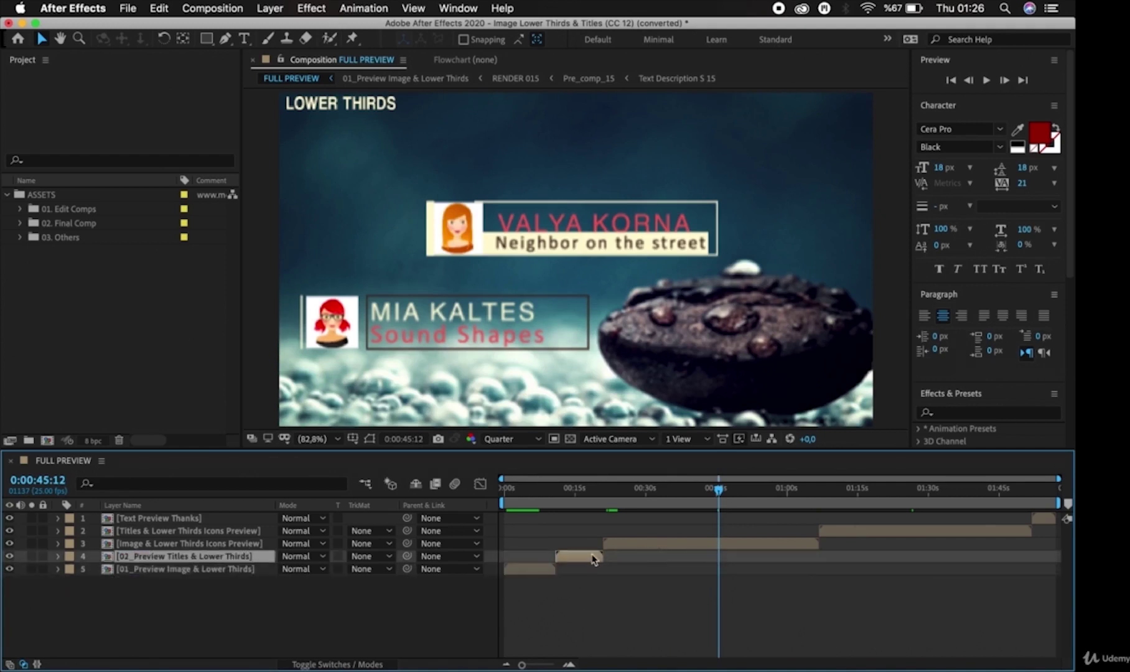
{"action": "left_click", "coordinate": [679, 545]}
{"action": "left_click", "coordinate": [909, 534]}
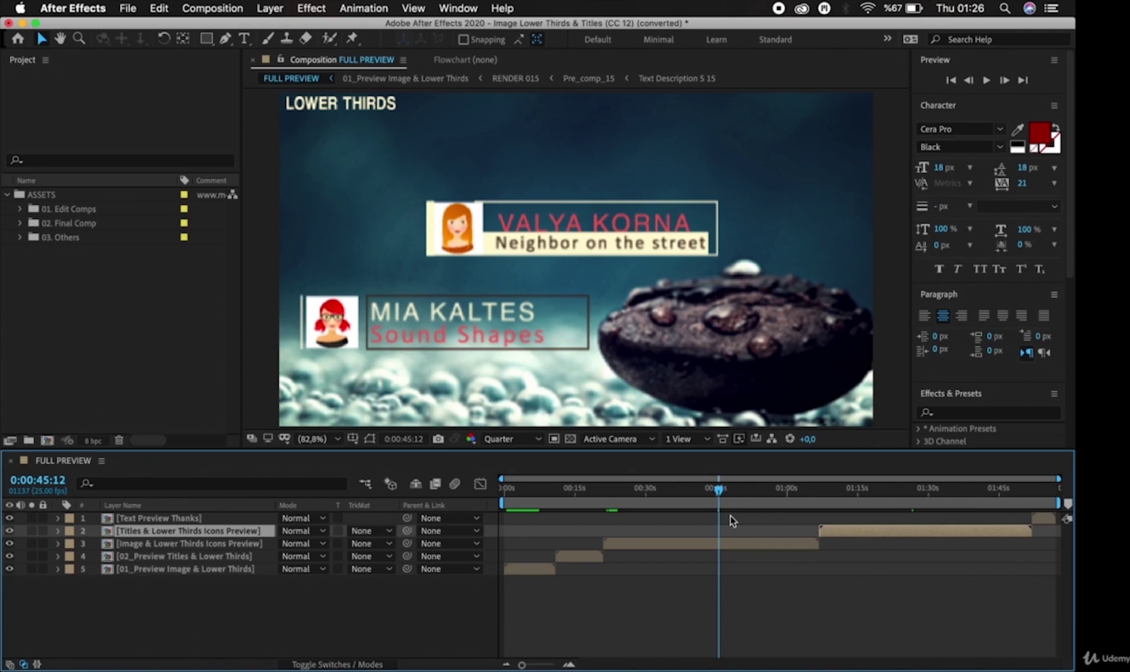
{"action": "key", "text": "space"}
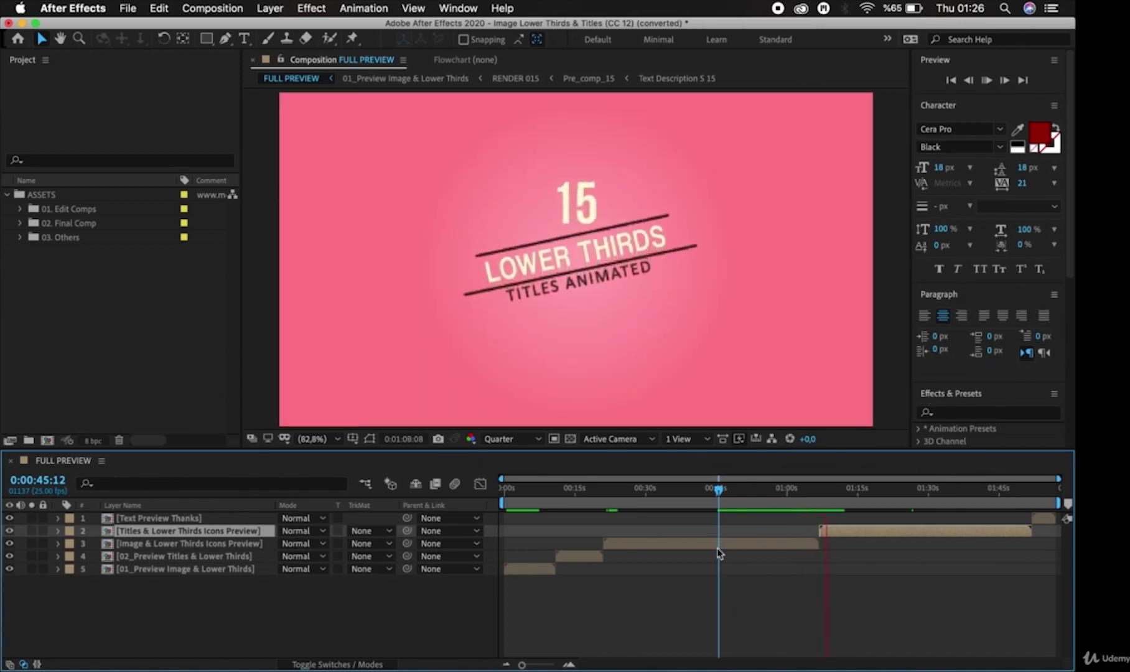
Step: Try shifting the Titles and Image & Lower Thirds Icons Preview layers in time, and restore their original positions
{"action": "mouse_move", "coordinate": [859, 532]}
{"action": "left_mouse_down"}
{"action": "mouse_move", "coordinate": [652, 542]}
{"action": "mouse_move", "coordinate": [852, 543]}
{"action": "left_mouse_up"}
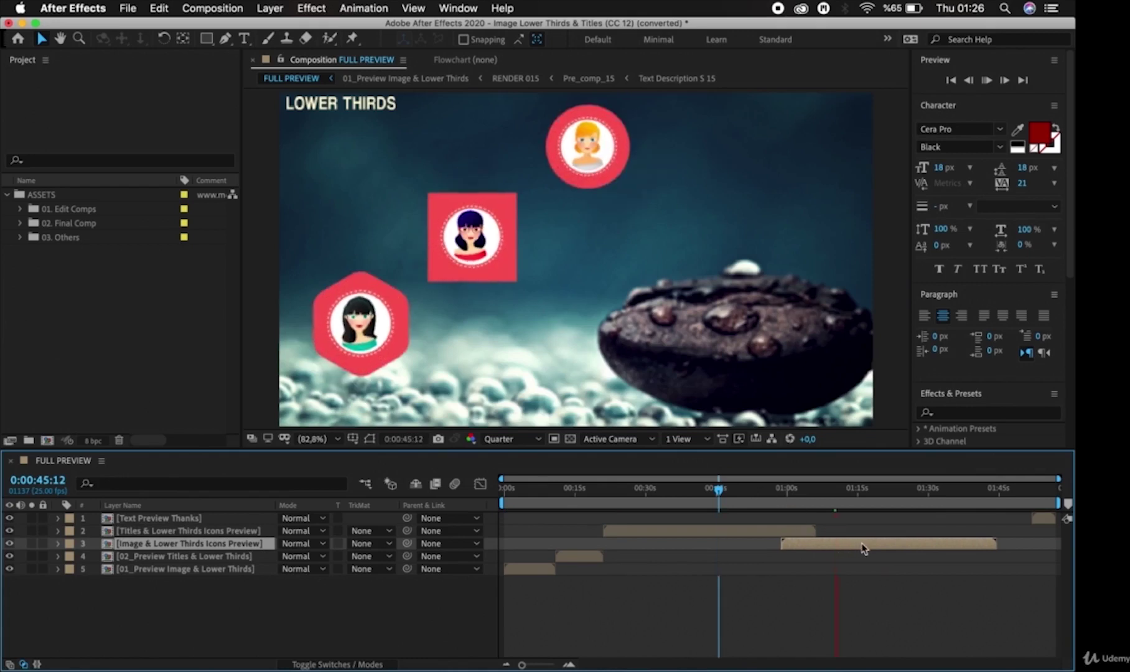
{"action": "left_click_drag", "start_coordinate": [862, 547], "coordinate": [895, 545]}
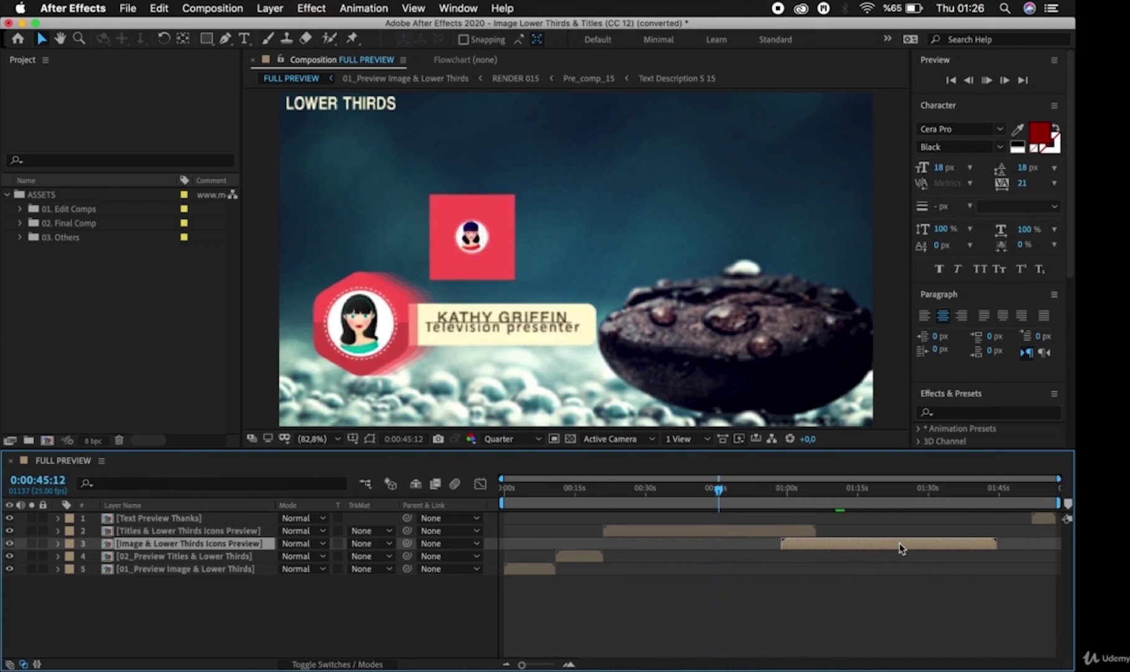
{"action": "key", "text": "super+z"}
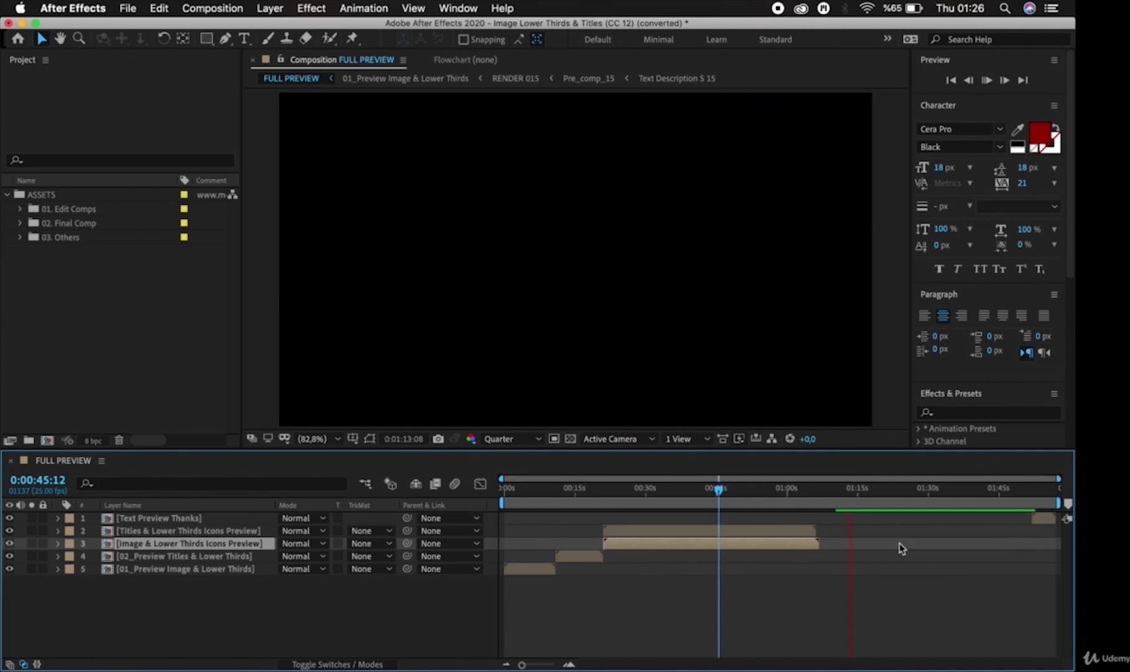
{"action": "left_click_drag", "start_coordinate": [849, 532], "coordinate": [851, 532]}
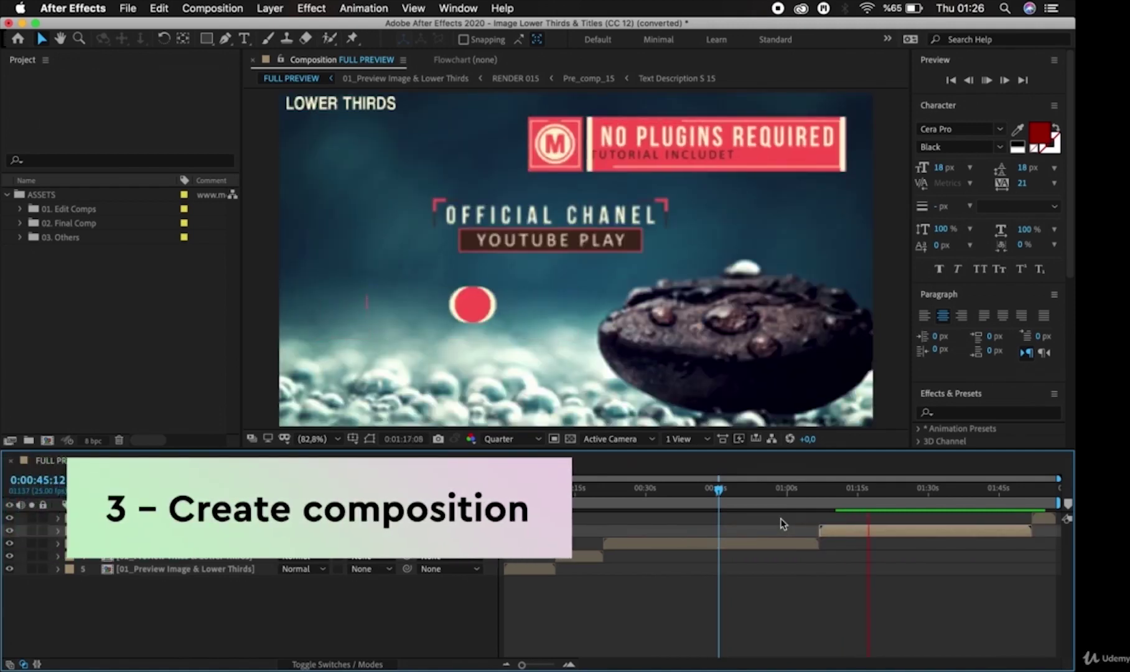
Step: Start a new composition and name it New Comp
{"action": "left_click", "coordinate": [46, 441]}
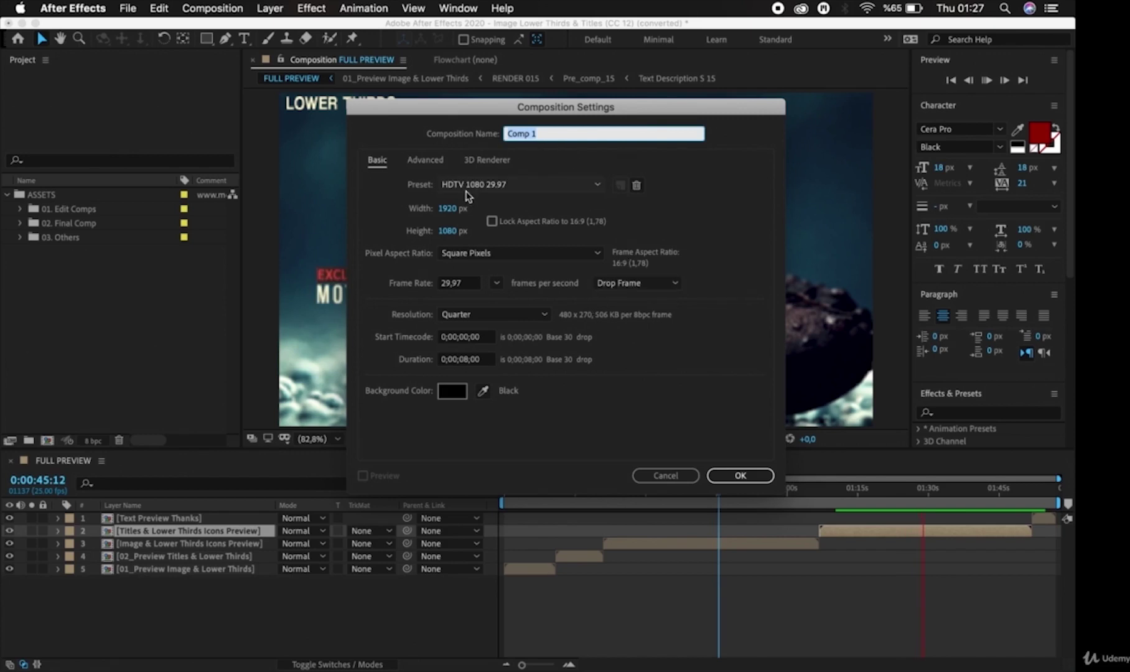
{"action": "left_click", "coordinate": [540, 133]}
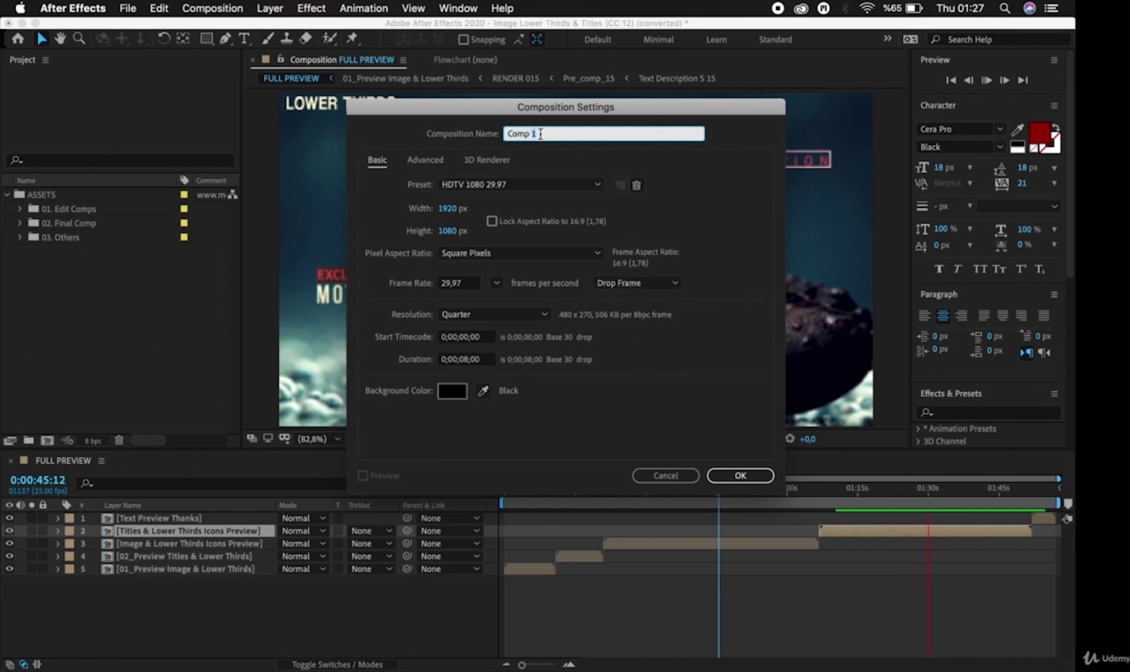
{"action": "triple_click", "coordinate": [539, 134]}
{"action": "type", "text": "New Comp"}
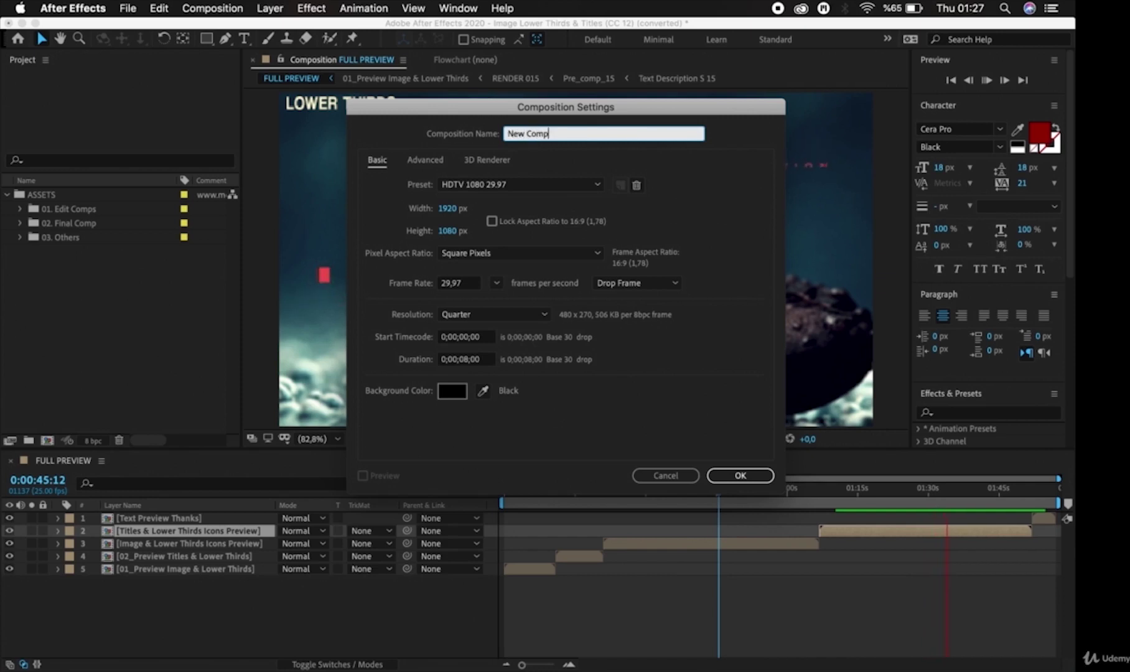
{"action": "key", "text": "BackSpace"}
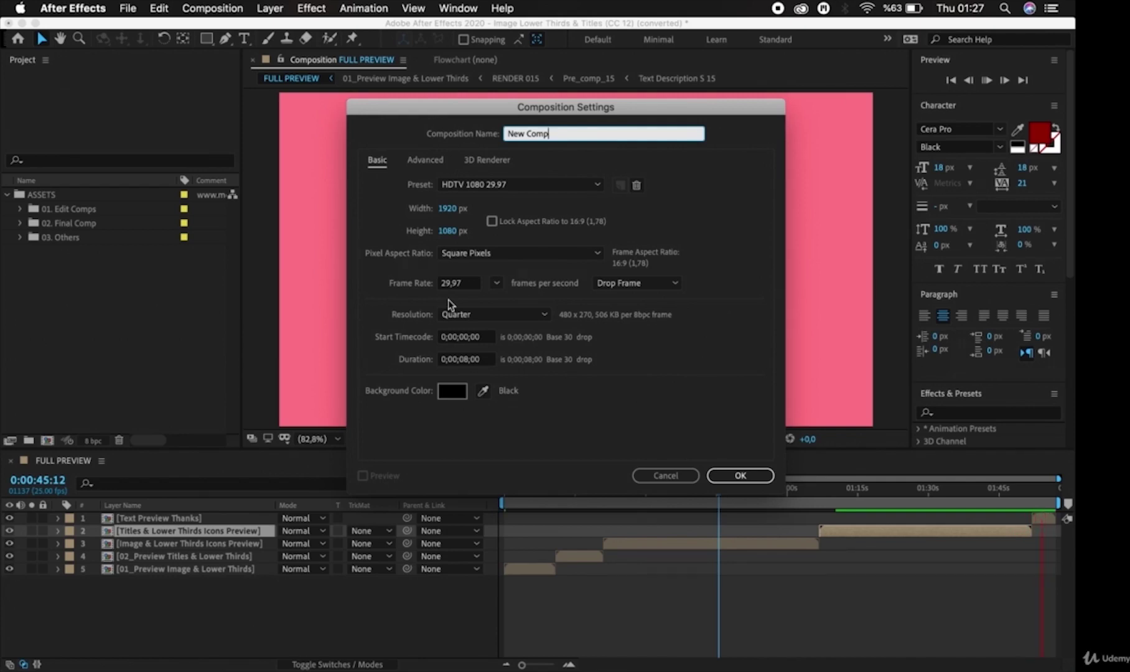
Step: Set the new composition's duration to 0;00;10;00 and create it
{"action": "left_click", "coordinate": [468, 360]}
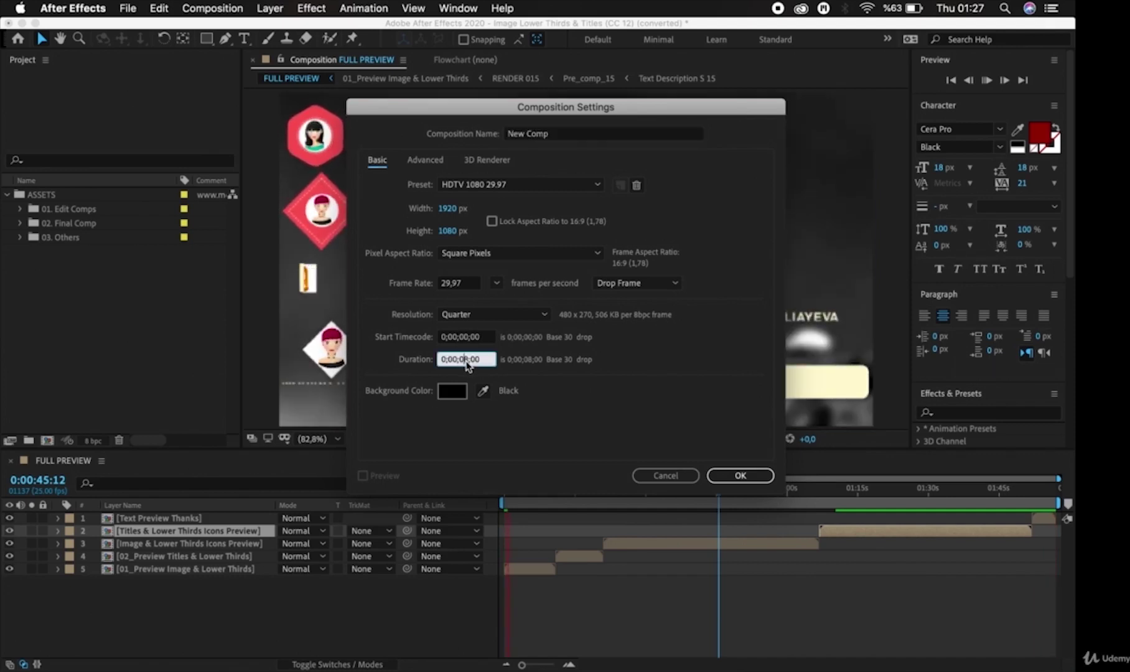
{"action": "left_click", "coordinate": [467, 363]}
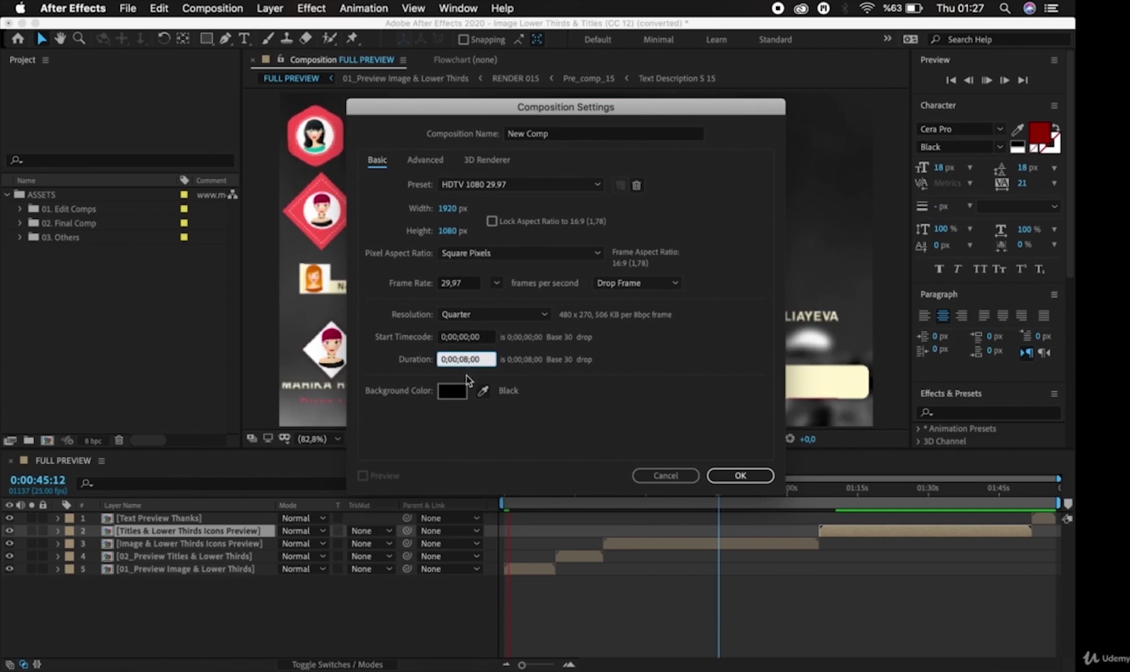
{"action": "type", "text": "1"}
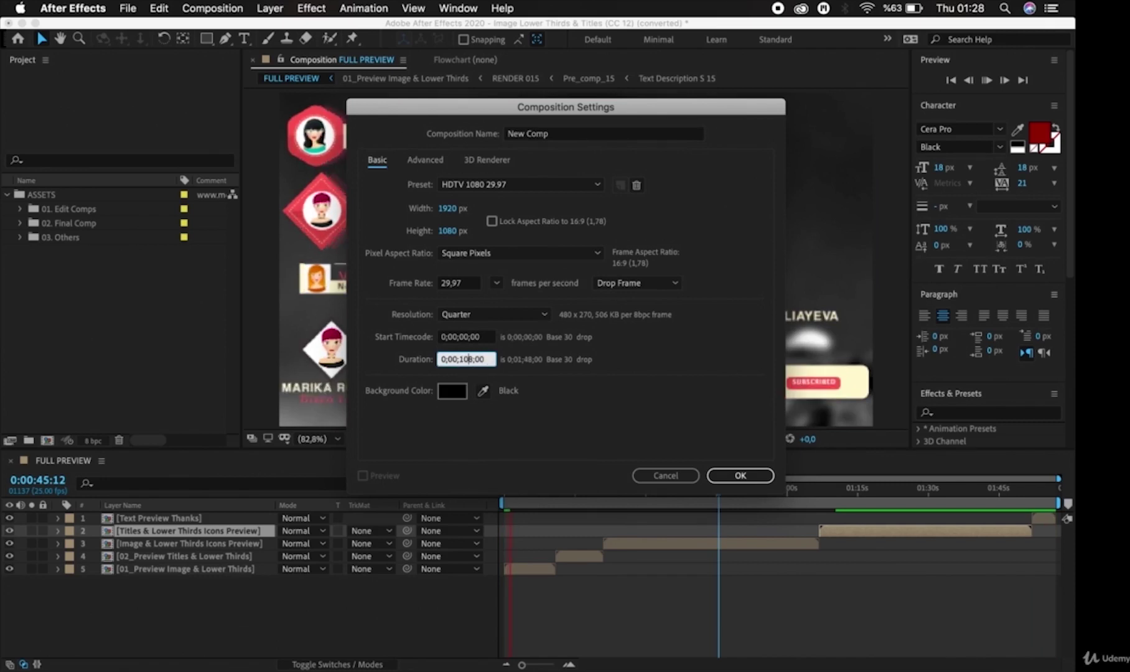
{"action": "key", "text": "Delete"}
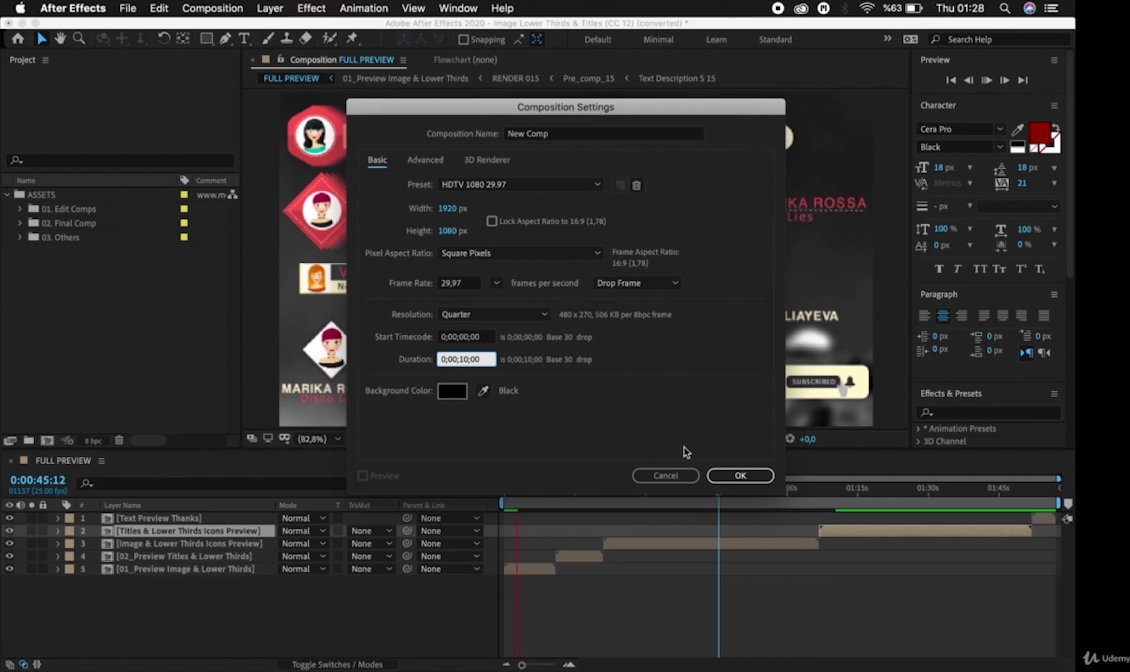
{"action": "left_click", "coordinate": [741, 476]}
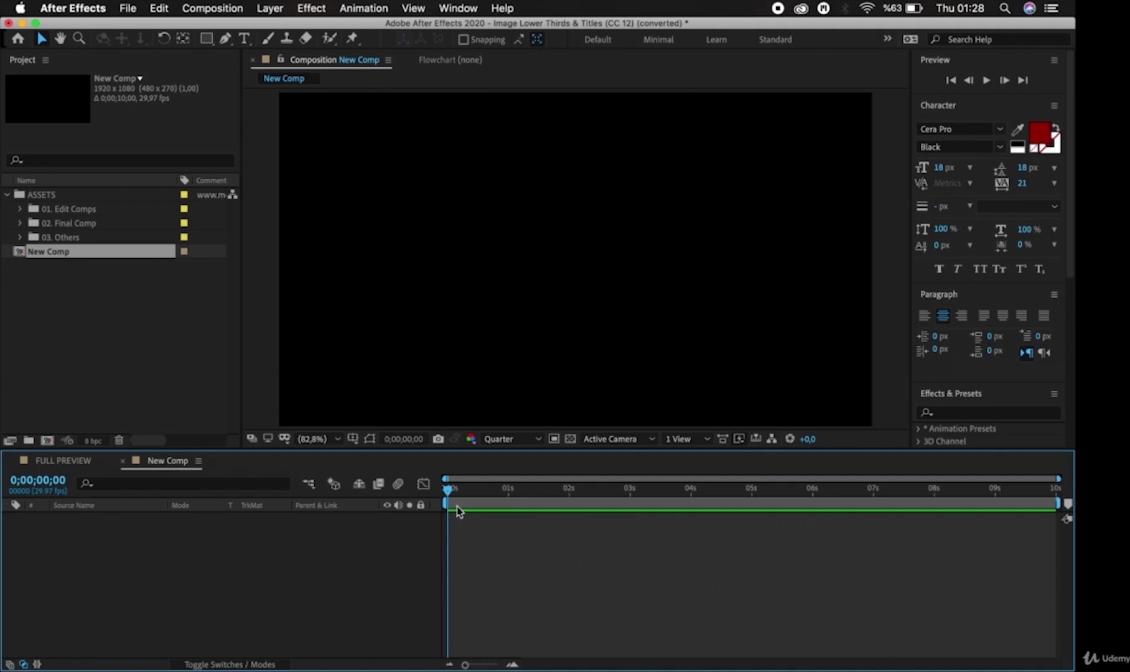
Step: Return to the FULL PREVIEW composition and scrub the current time to 0:00:48:08
{"action": "left_click", "coordinate": [80, 459]}
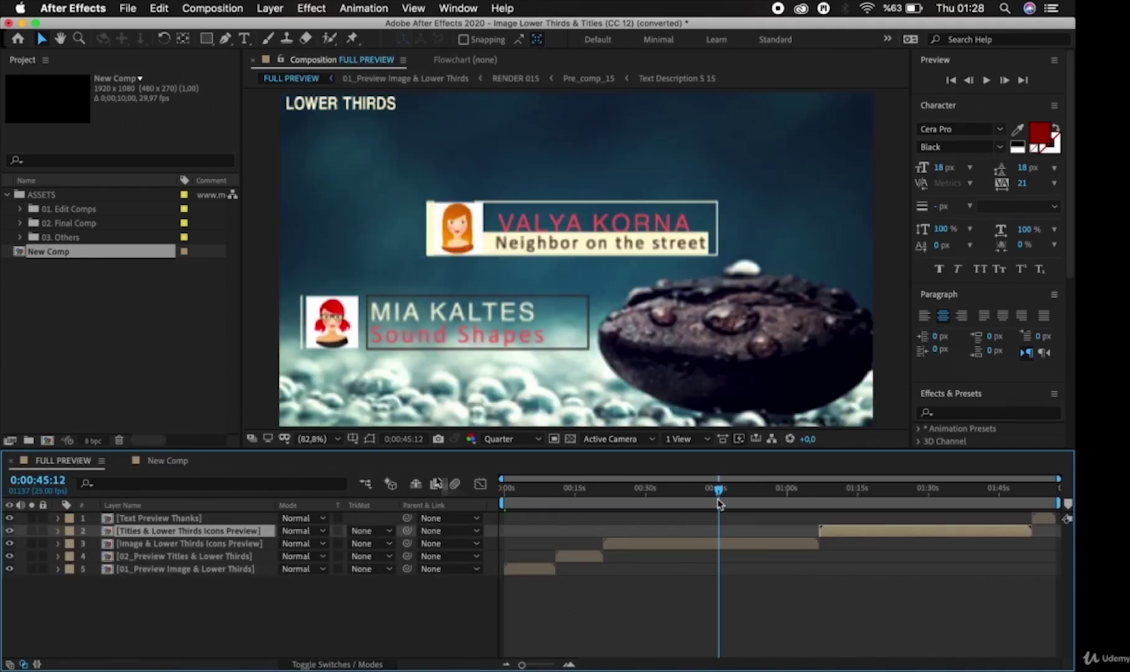
{"action": "left_click_drag", "start_coordinate": [719, 490], "coordinate": [732, 494]}
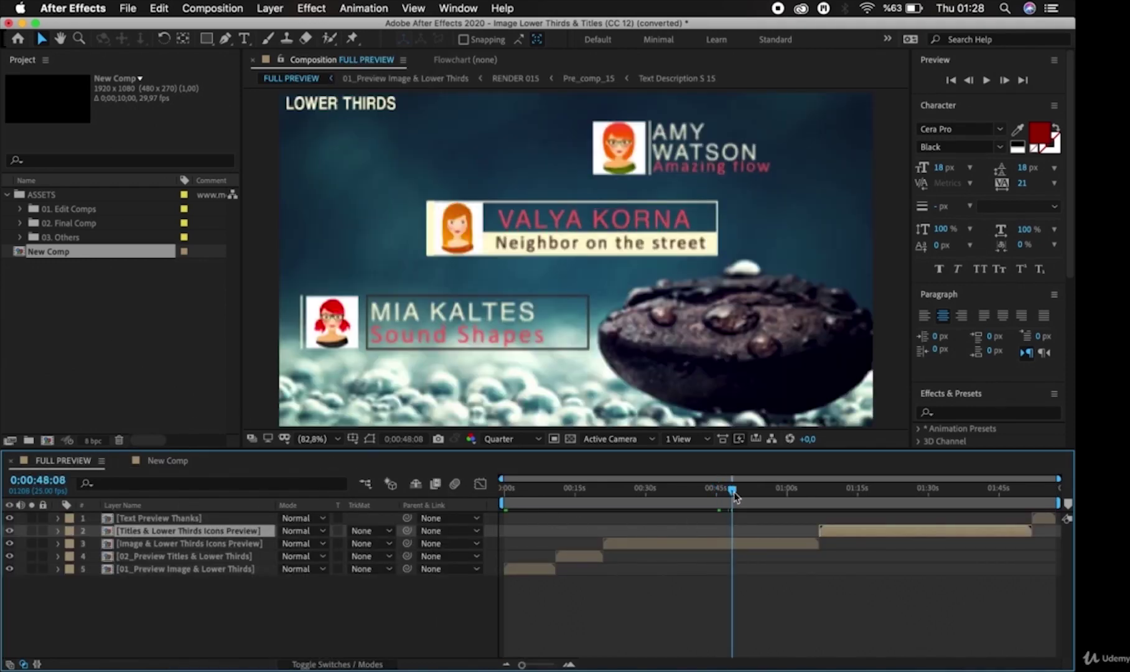
Step: Bring up the settings for another new composition twice, cancel each time, and clear the layer selection
{"action": "key", "text": "super+n"}
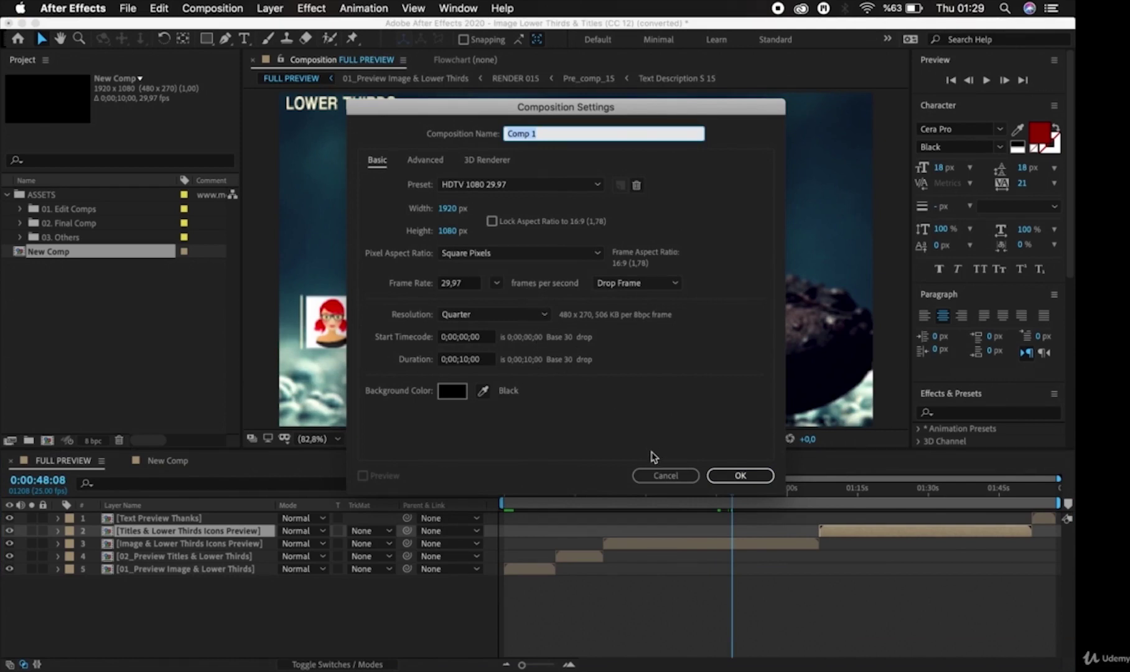
{"action": "left_click", "coordinate": [662, 475]}
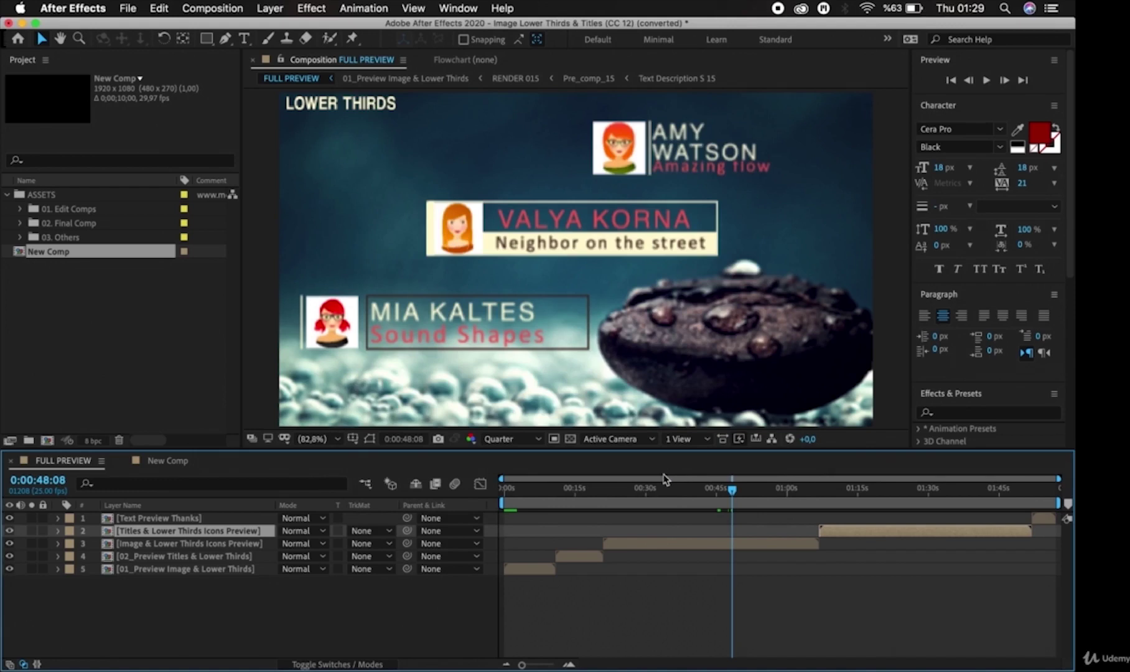
{"action": "left_click", "coordinate": [200, 6]}
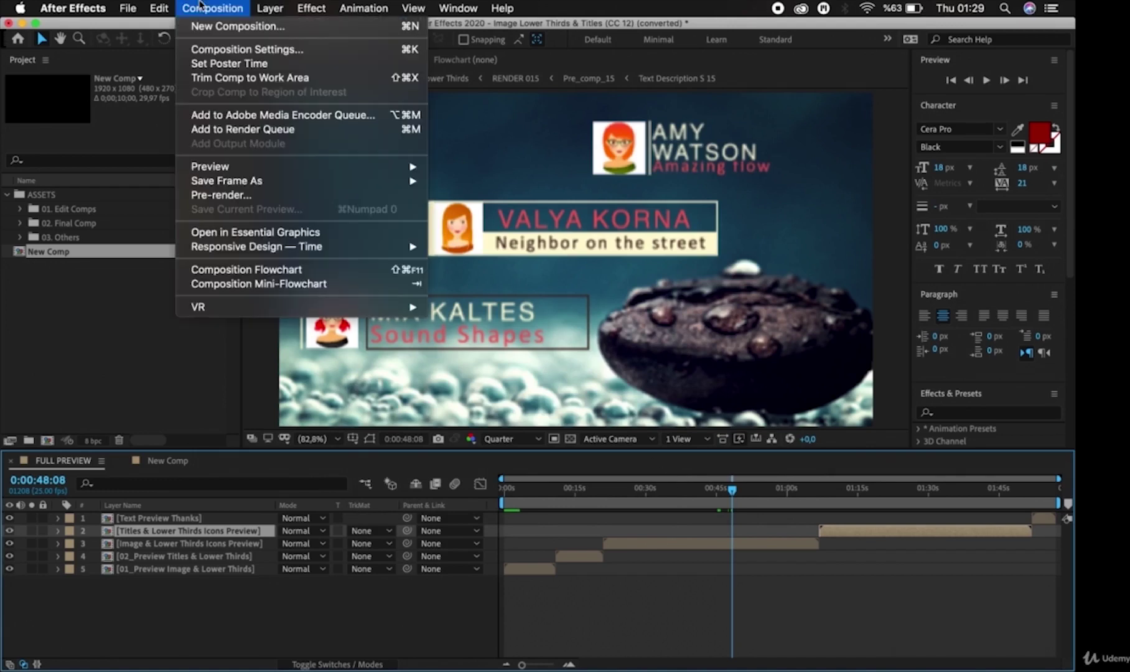
{"action": "left_click", "coordinate": [217, 30]}
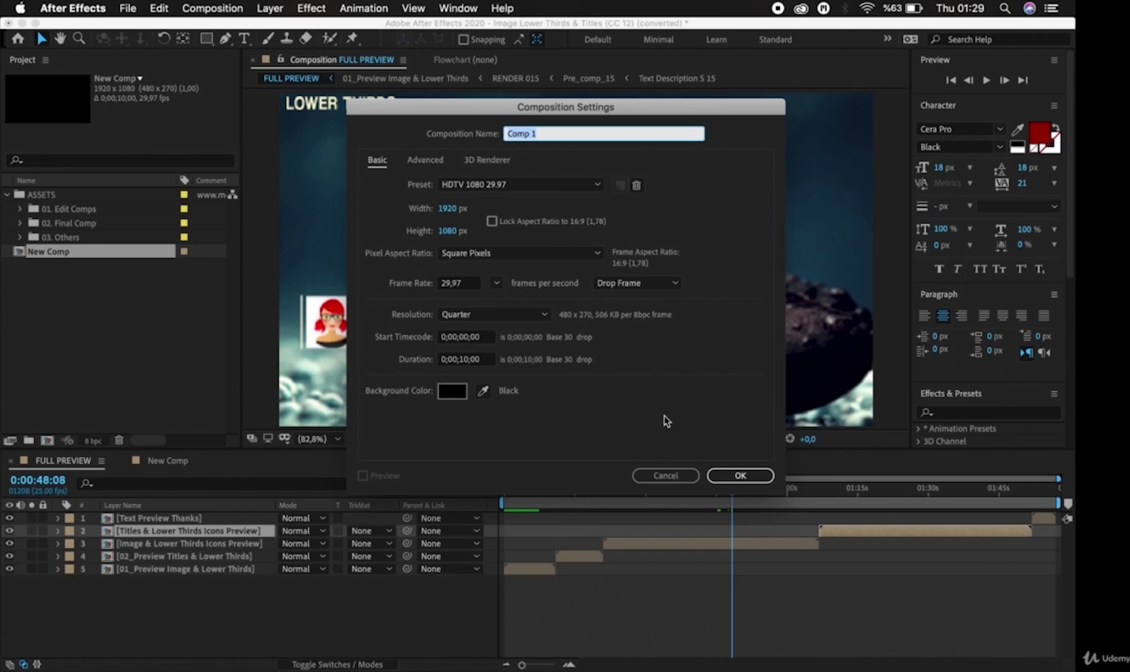
{"action": "left_click", "coordinate": [665, 475]}
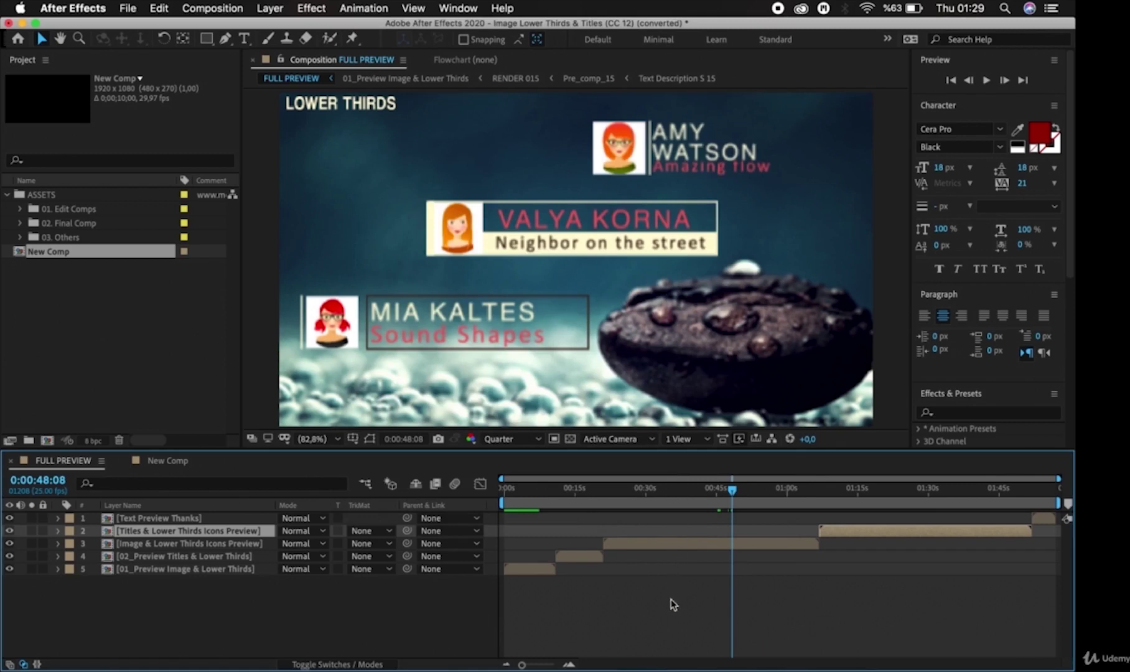
{"action": "left_click", "coordinate": [672, 603]}
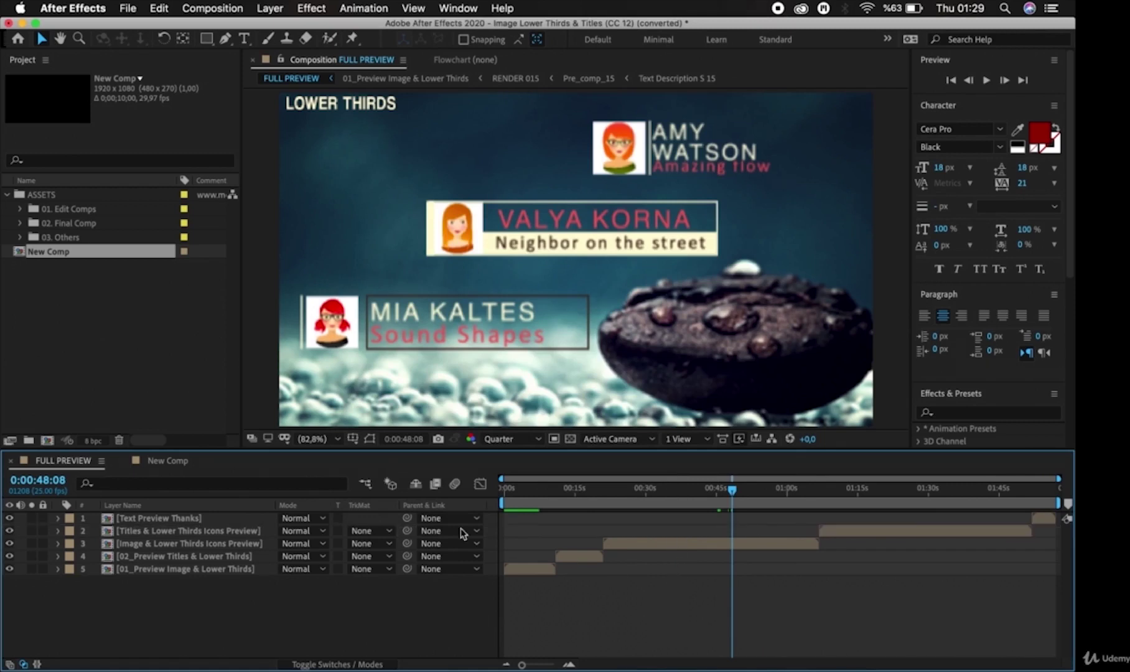
Step: Review the composition settings of New Comp in the project and accept them as they are
{"action": "right_click", "coordinate": [80, 257]}
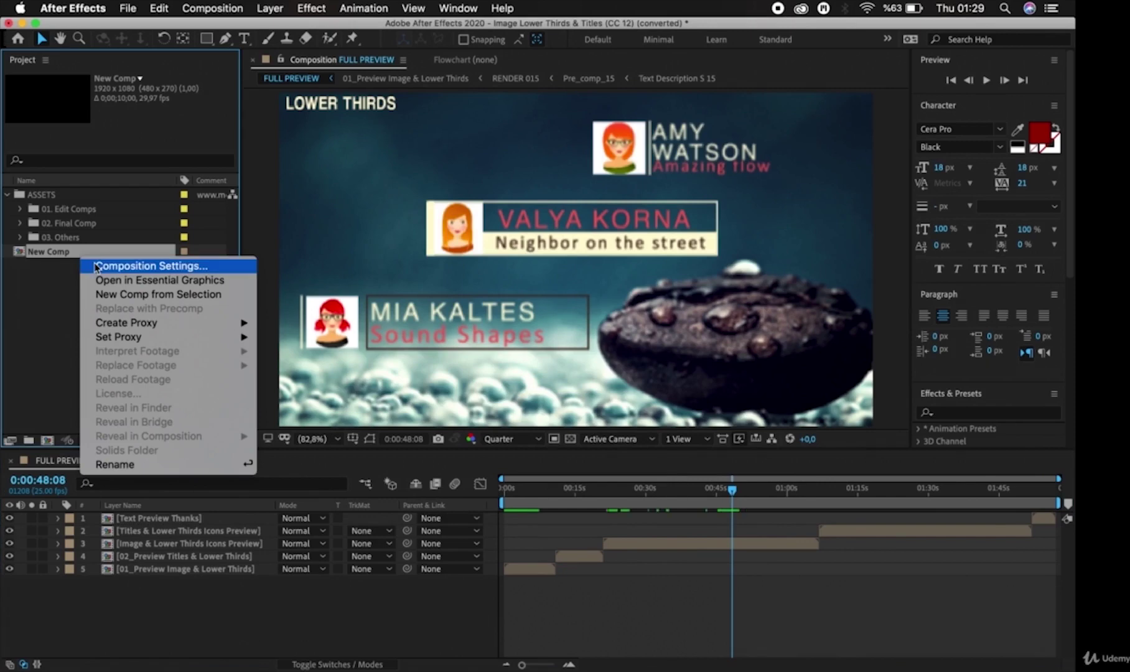
{"action": "left_click", "coordinate": [96, 266]}
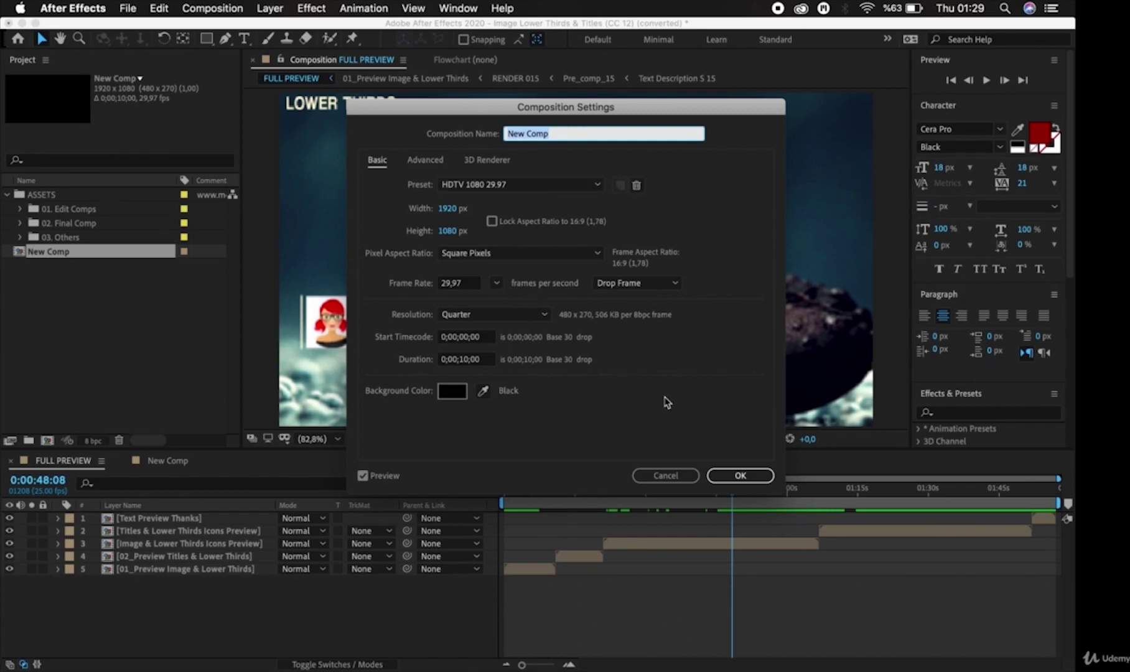
{"action": "left_click", "coordinate": [721, 475]}
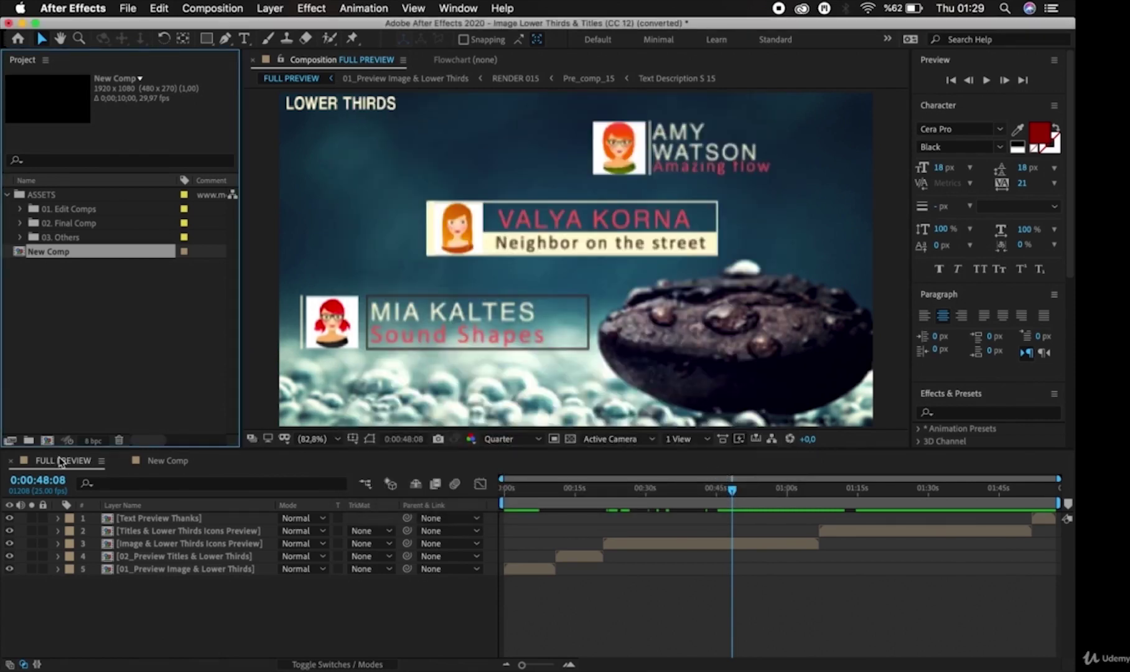
Step: Open the nested Image & Lower Thirds Icons Preview composition and review its composition settings without altering them
{"action": "double_click", "coordinate": [645, 545]}
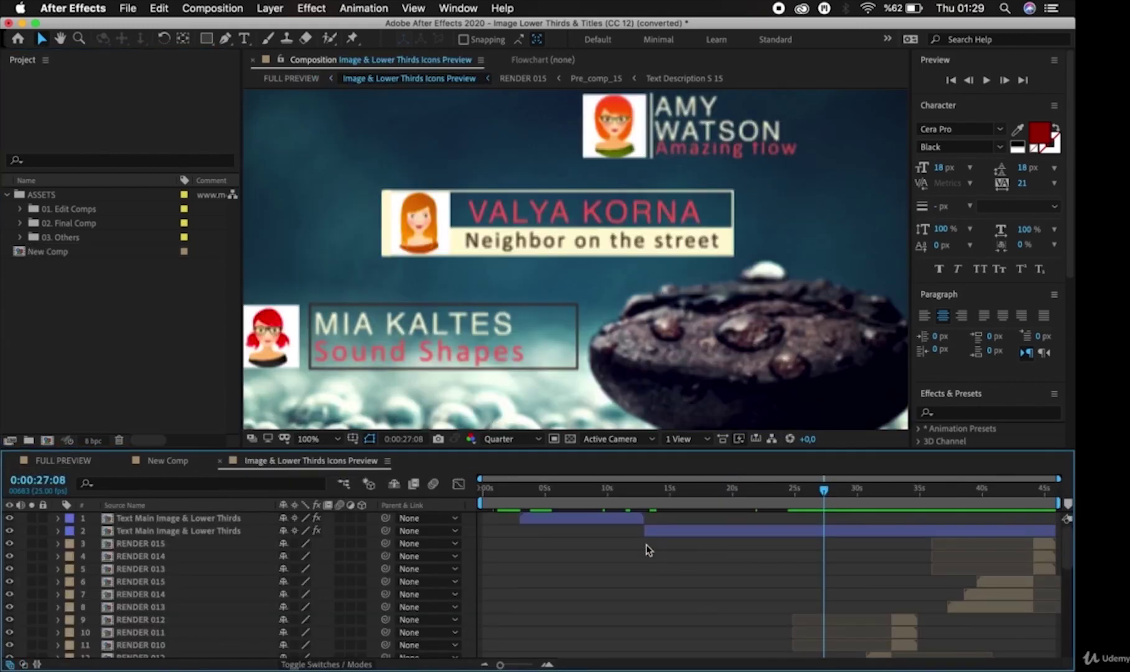
{"action": "left_click", "coordinate": [237, 8]}
{"action": "left_click", "coordinate": [249, 52]}
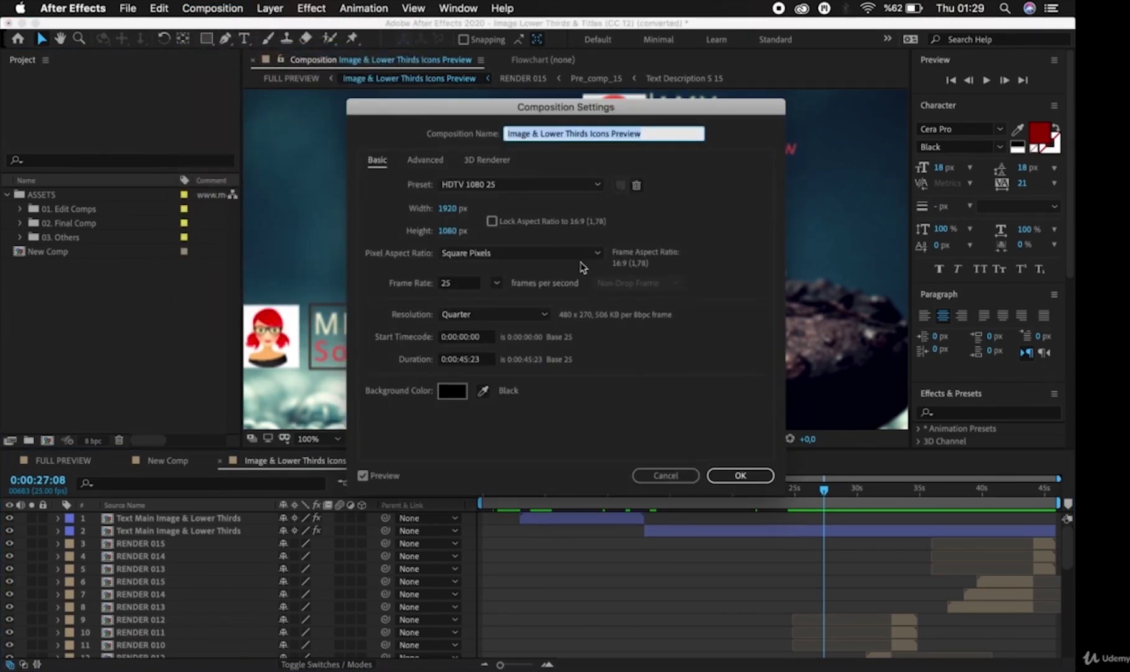
{"action": "left_click", "coordinate": [739, 475]}
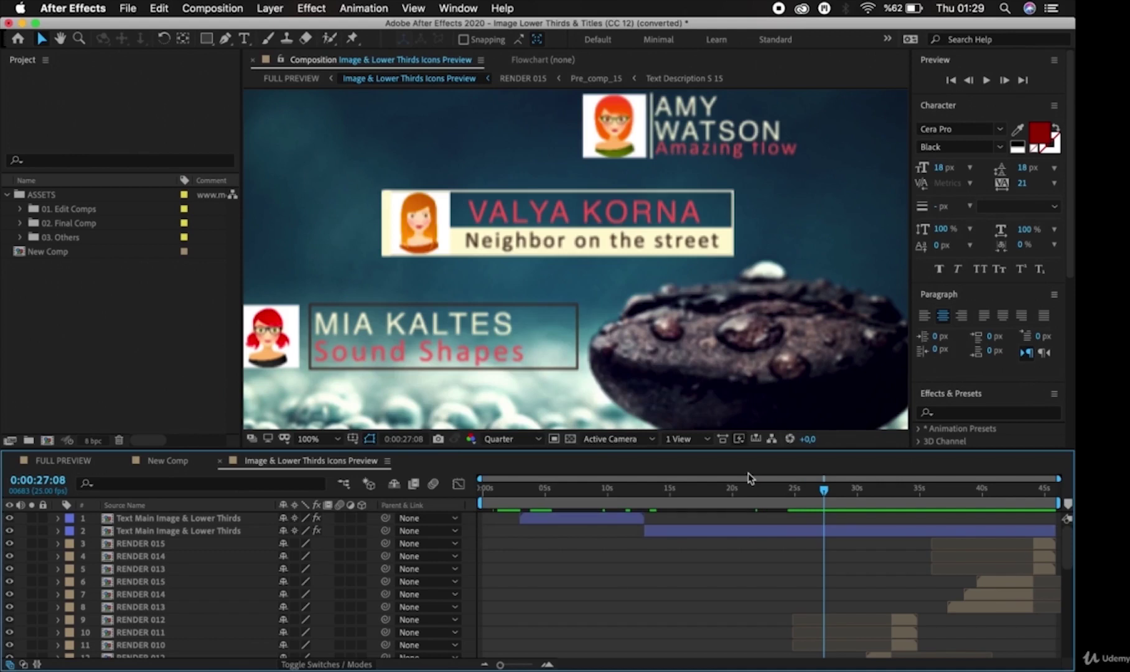